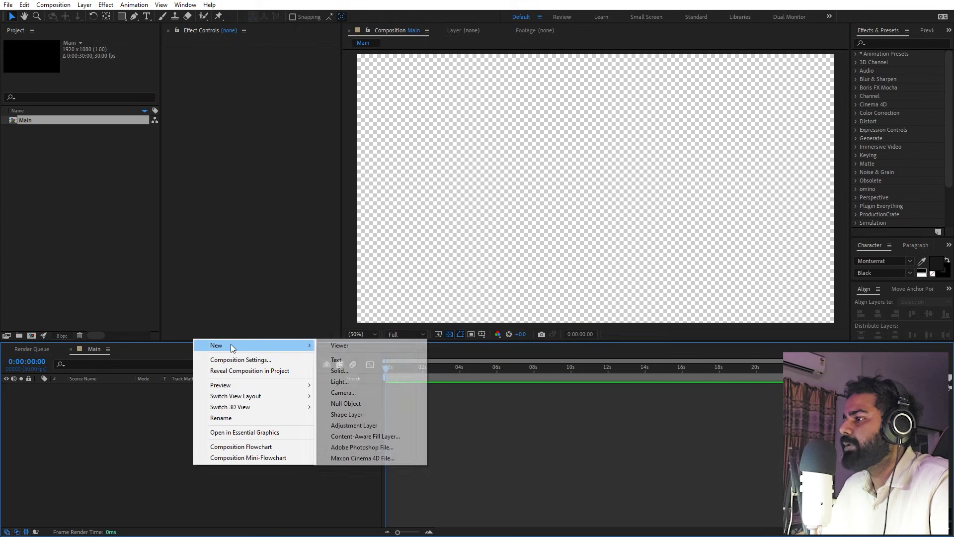
# - Add a full-size solid in light gray E7E7E7 as the background of the Main composition
pyautogui.click(350, 378)
pyautogui.click(471, 327)
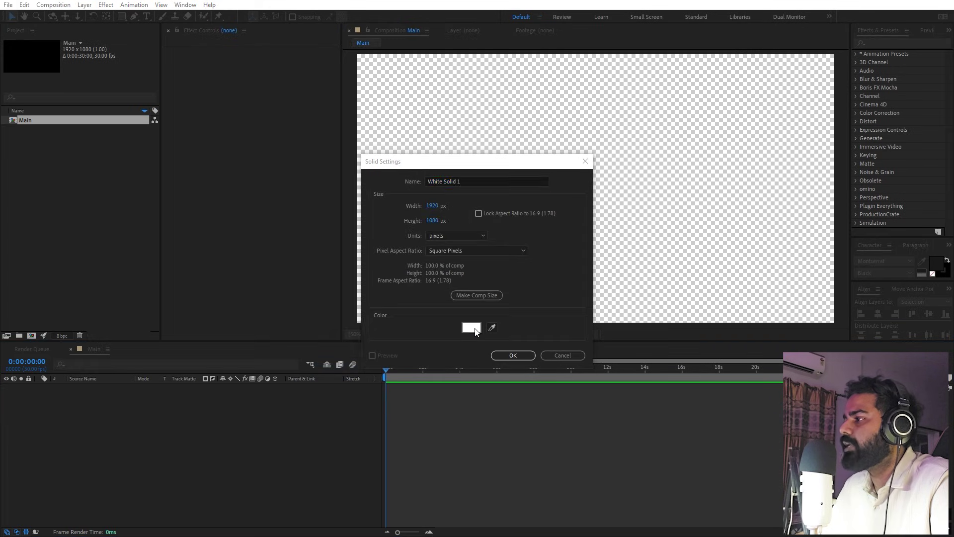
pyautogui.click(124, 228)
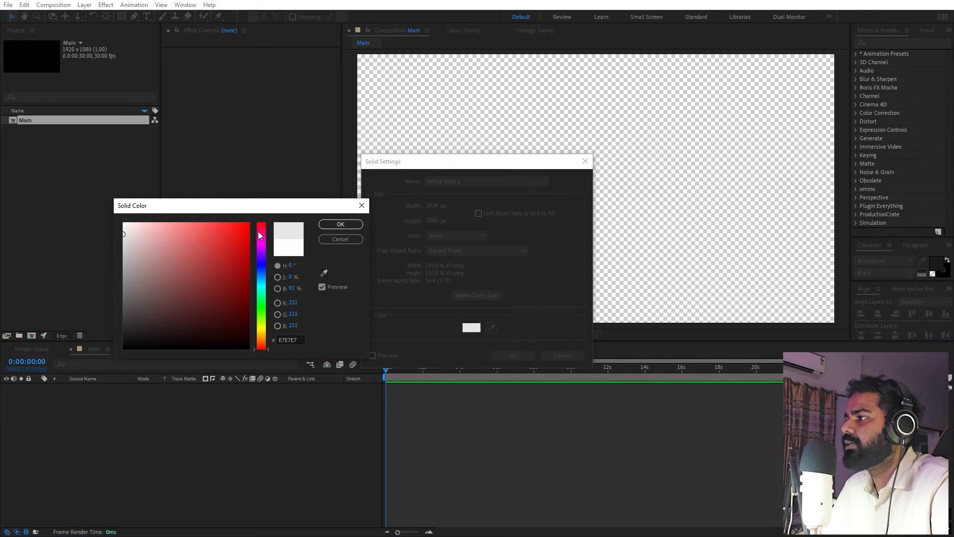
pyautogui.click(341, 224)
pyautogui.click(513, 355)
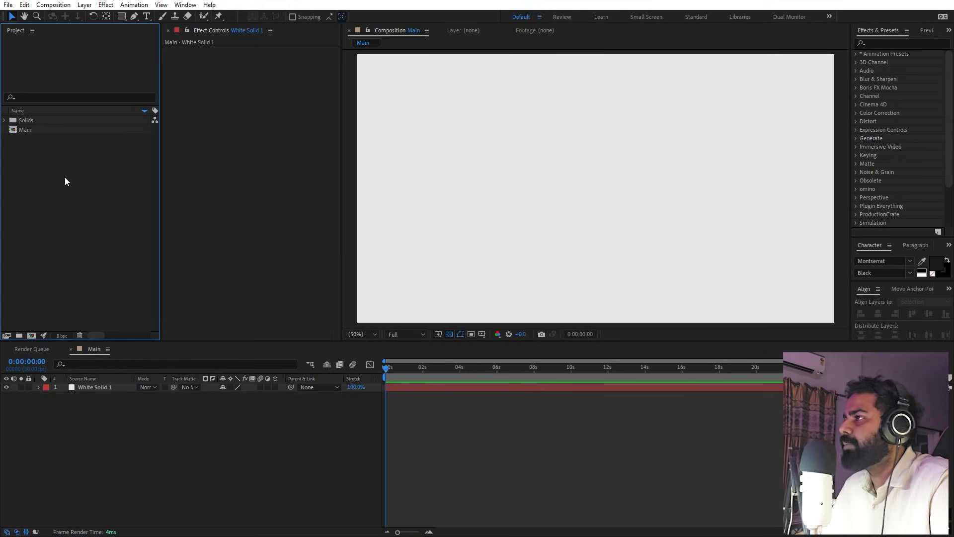
# - Add a text layer reading MOTION and center it horizontally and vertically in the composition
pyautogui.click(147, 17)
pyautogui.click(527, 174)
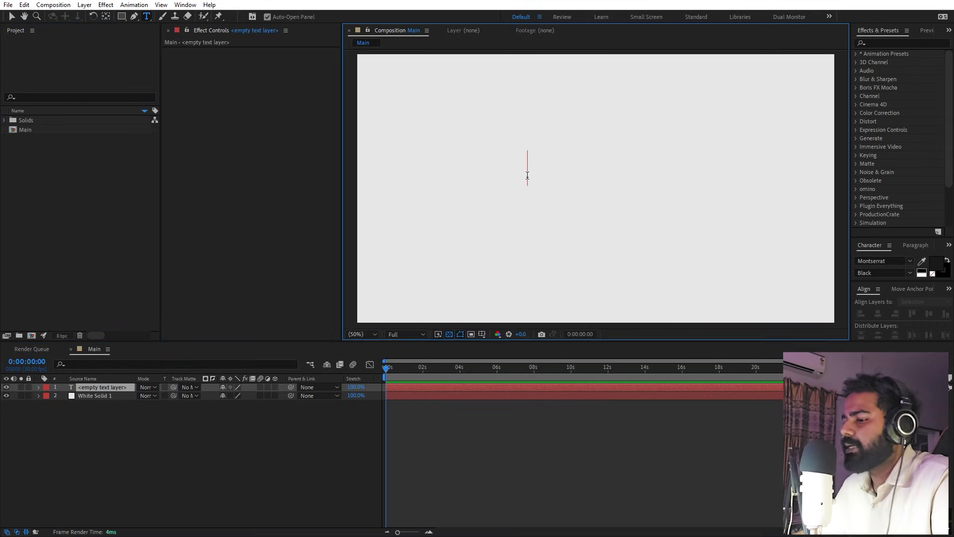
pyautogui.write('MOTION')
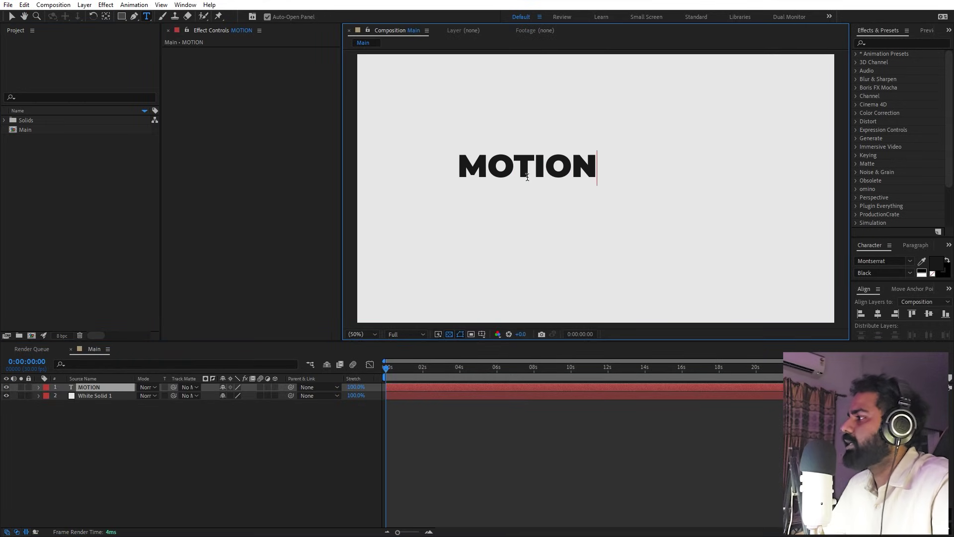
pyautogui.click(877, 314)
pyautogui.click(930, 315)
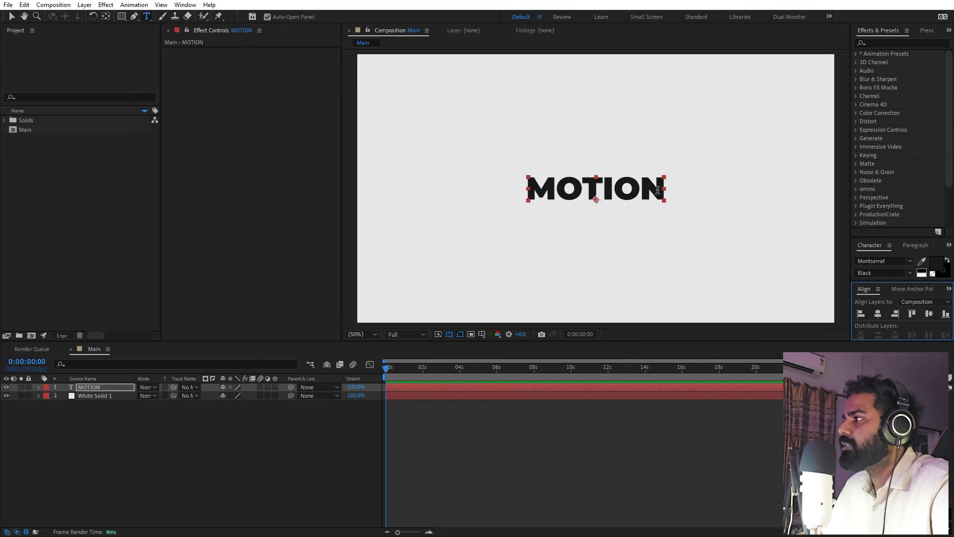
# - Center the anchor point of the MOTION text layer within its content, deselect the layer, and return to the Selection tool
pyautogui.click(106, 16)
pyautogui.hotkey('ctrl', 'alt', 'Home')
pyautogui.click(122, 449)
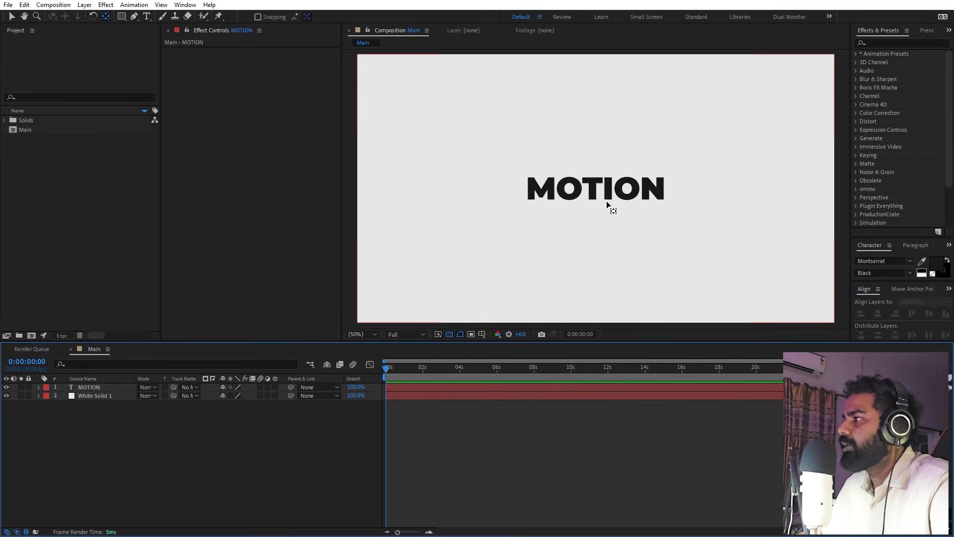
pyautogui.press('v')
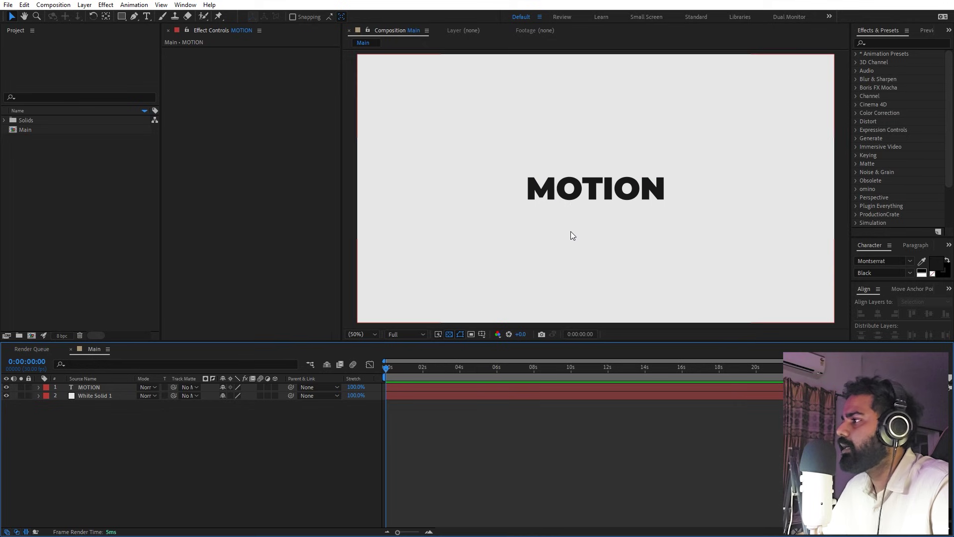
# - Create shapes from the MOTION text layer to get an outlines layer
pyautogui.click(96, 389)
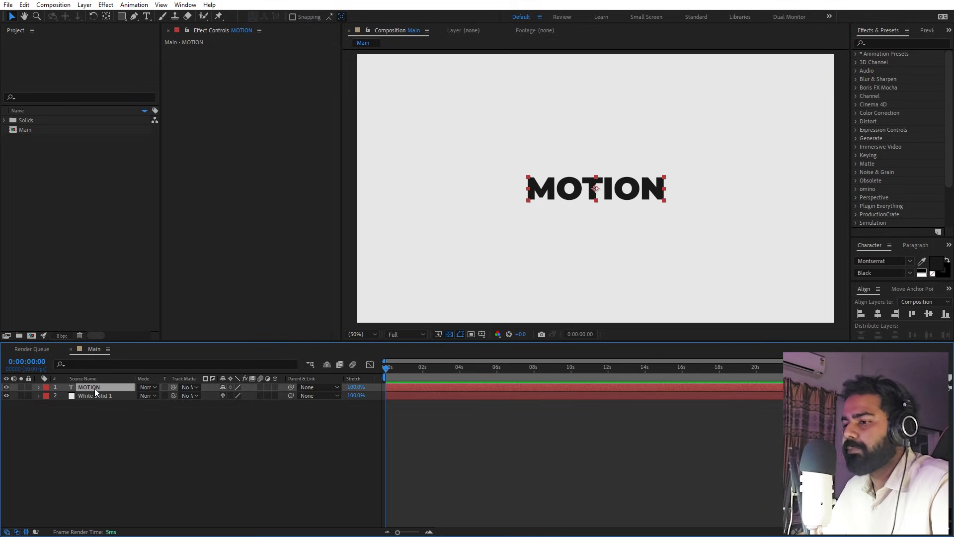
pyautogui.rightClick(96, 390)
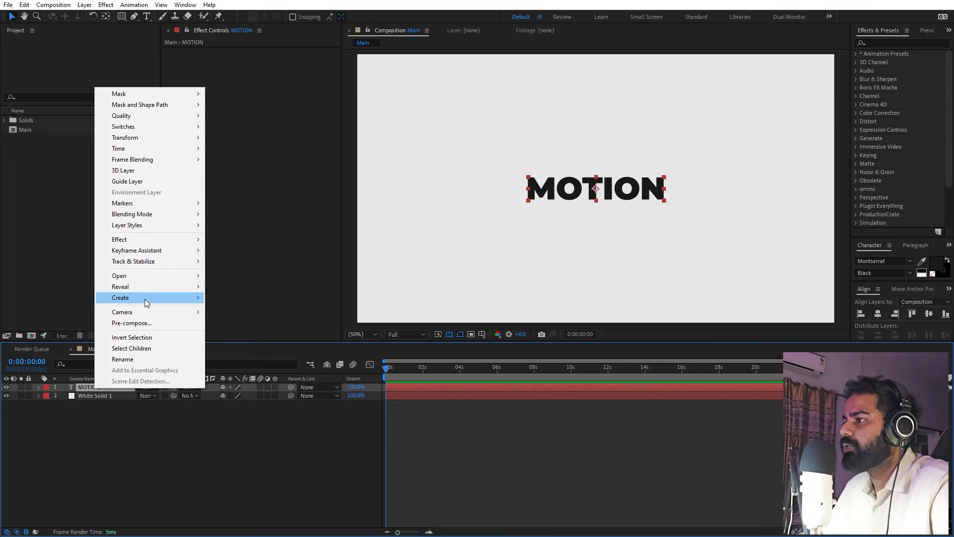
pyautogui.moveTo(148, 298)
pyautogui.click(251, 309)
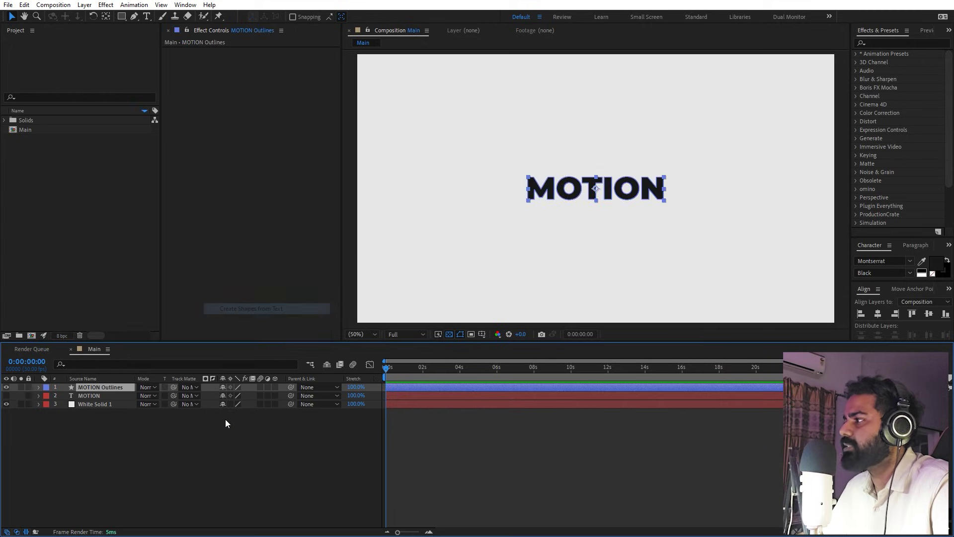
pyautogui.click(631, 191)
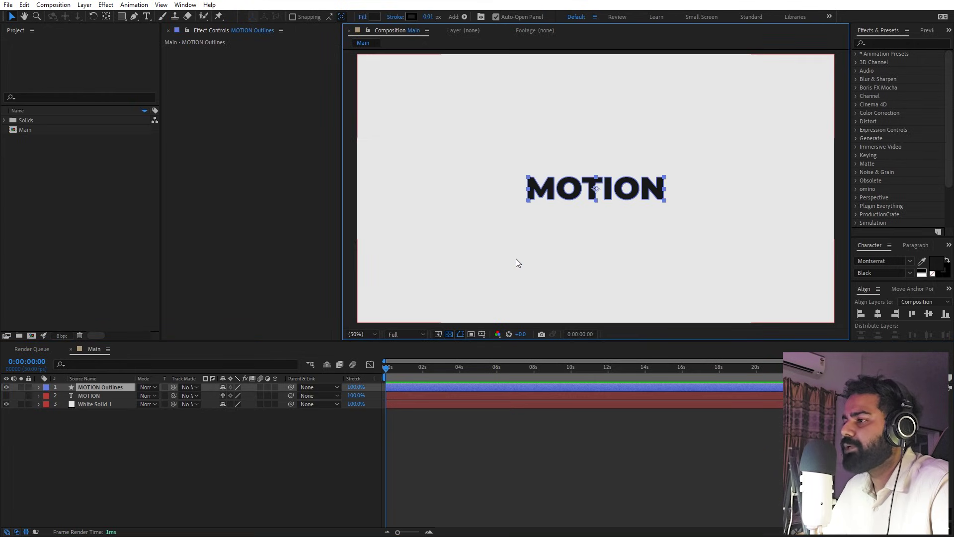
# - Add a Trim Paths operator to the MOTION Outlines layer
pyautogui.click(39, 388)
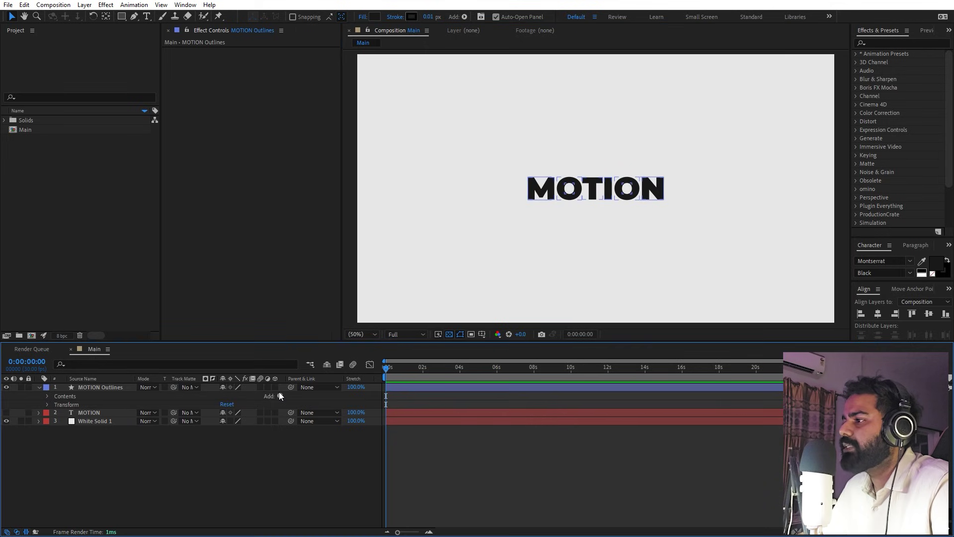
pyautogui.click(280, 396)
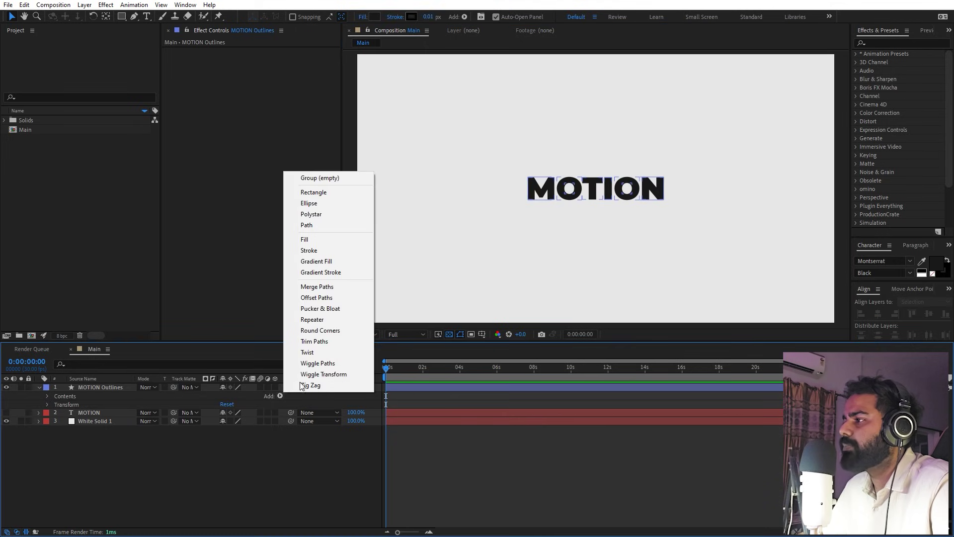
pyautogui.click(315, 341)
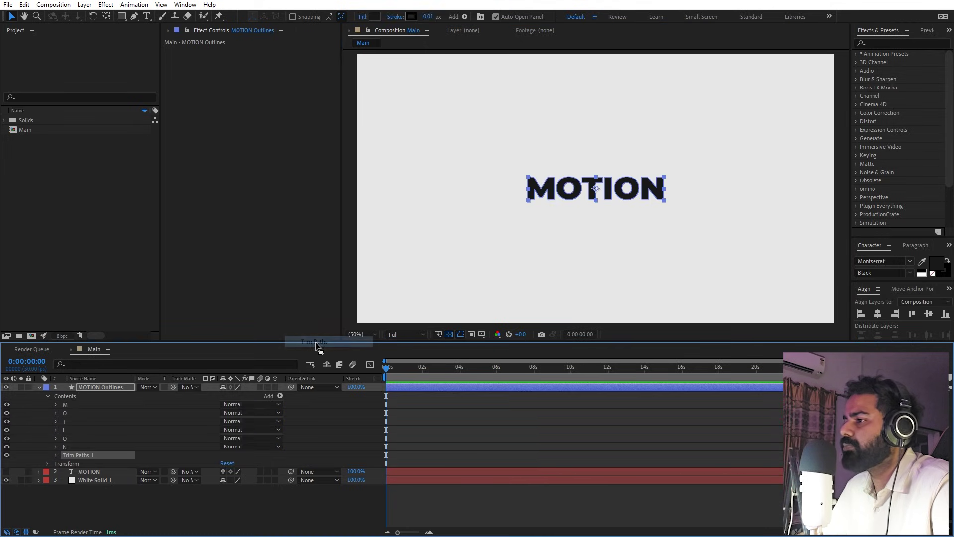
# - Animate the Trim Paths End value with keyframes from 0% at 0:00:00:00 to 100% at 0:00:02:18
pyautogui.click(54, 456)
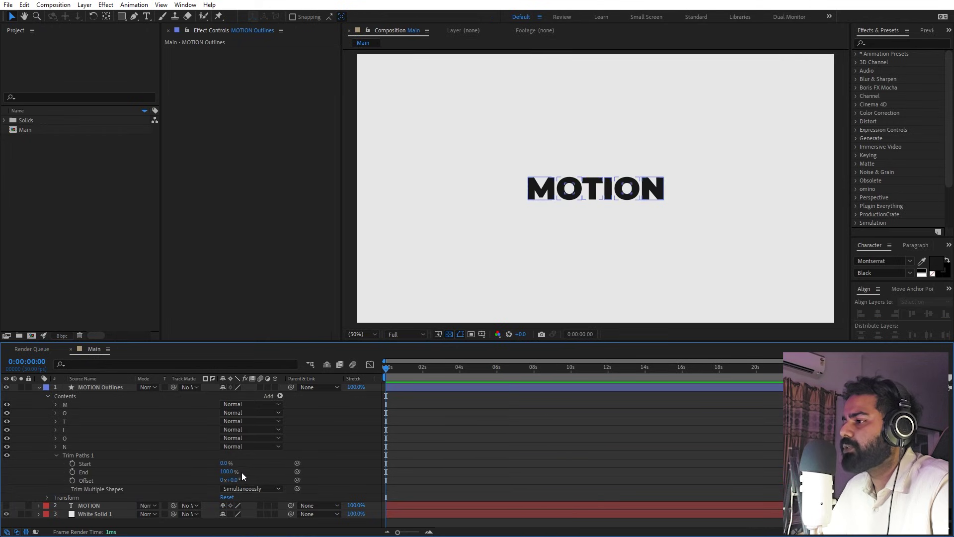
pyautogui.moveTo(210, 473); pyautogui.dragTo(33, 489)
pyautogui.click(72, 472)
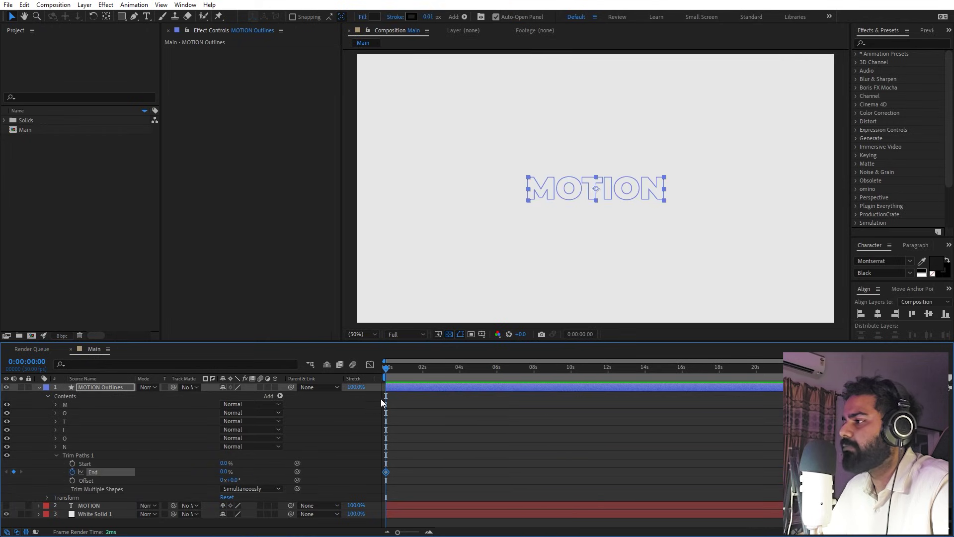
pyautogui.moveTo(400, 371); pyautogui.dragTo(434, 374)
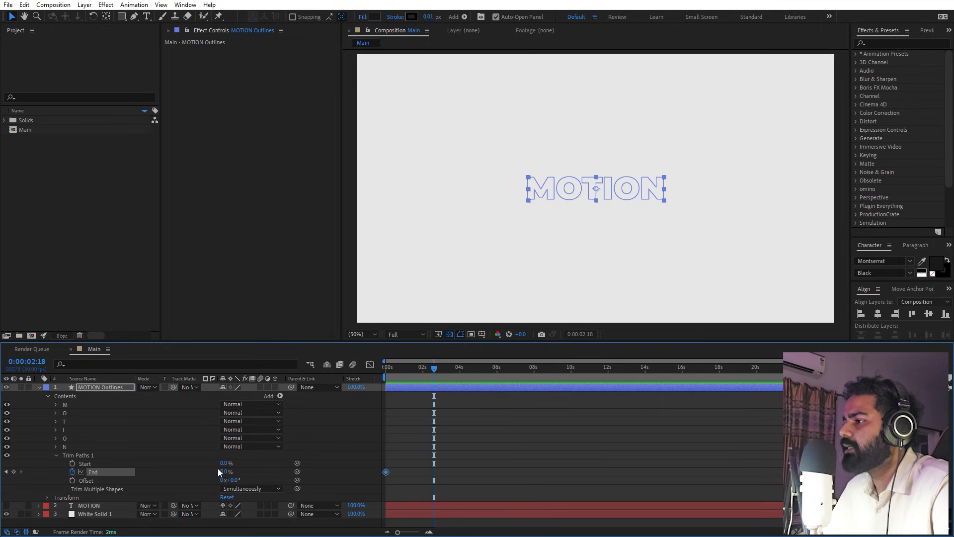
pyautogui.moveTo(218, 472); pyautogui.dragTo(628, 469)
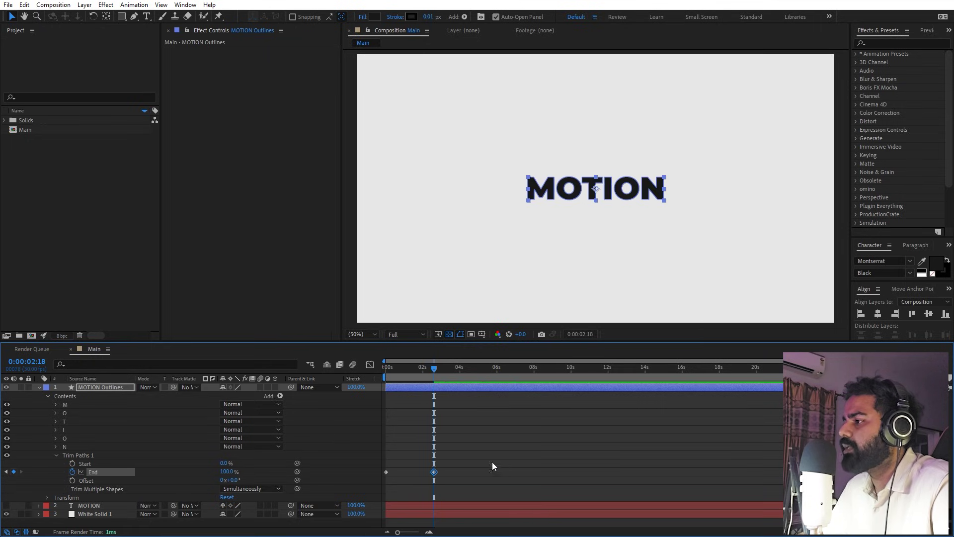
# - Ease both Trim Paths End keyframes and shape their speed graph into a sharp early peak with a long slow-down
pyautogui.moveTo(493, 466); pyautogui.dragTo(356, 488)
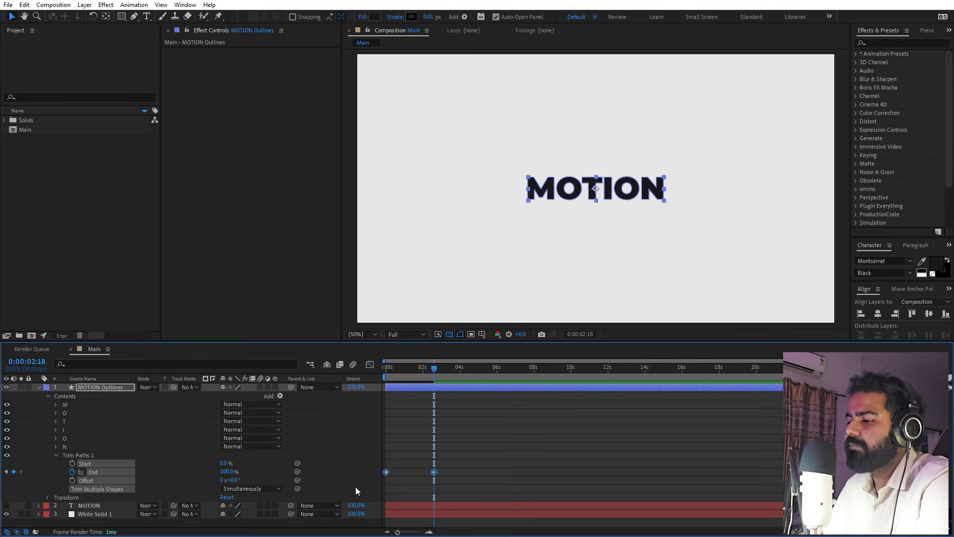
pyautogui.click(370, 365)
pyautogui.moveTo(422, 505); pyautogui.dragTo(414, 421)
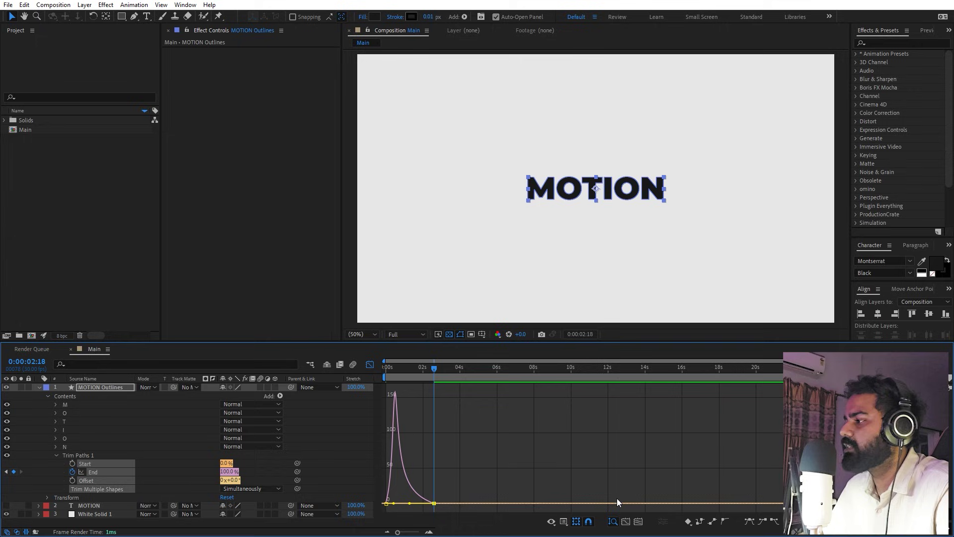
pyautogui.click(564, 521)
pyautogui.click(488, 445)
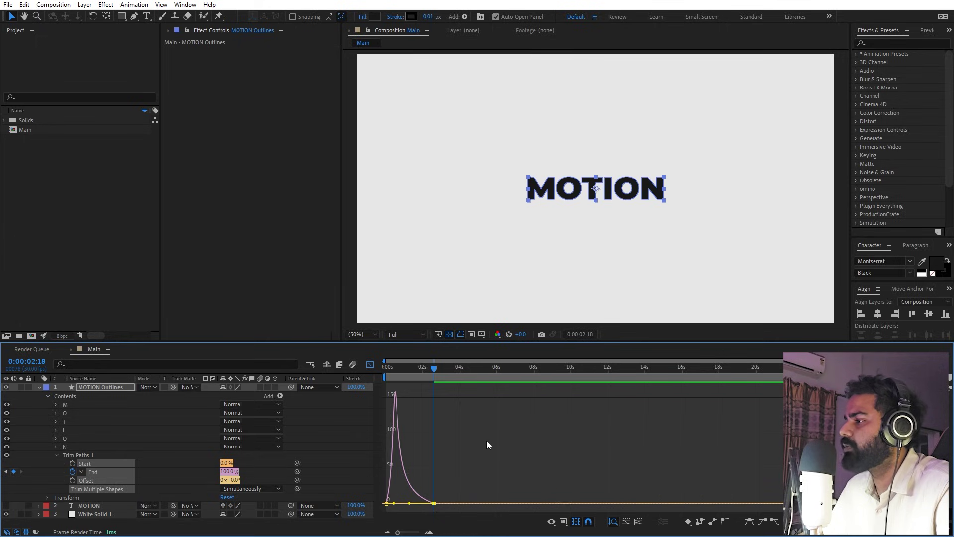
pyautogui.click(370, 364)
# - Preview the trim animation from the start of the composition and collapse the MOTION Outlines properties
pyautogui.press('Home')
pyautogui.press('space')
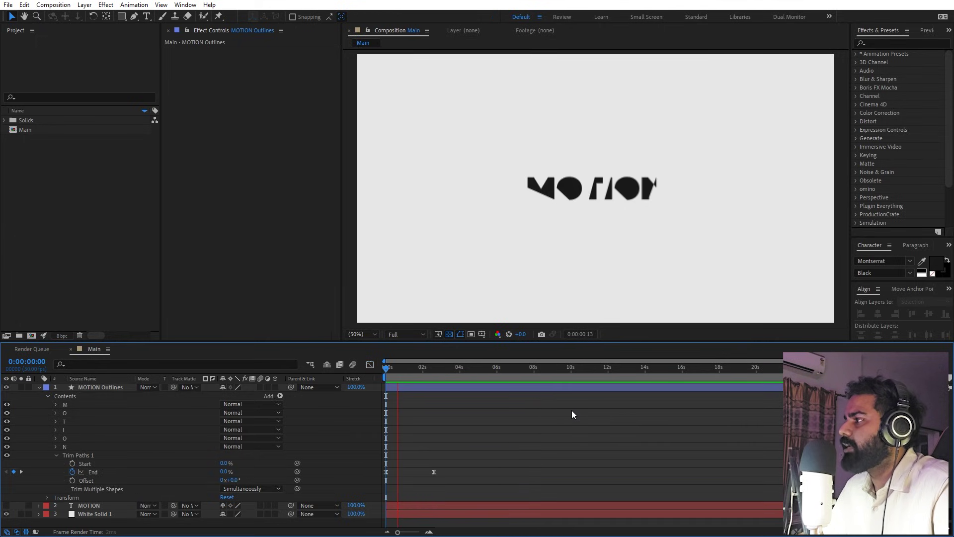
pyautogui.press('space')
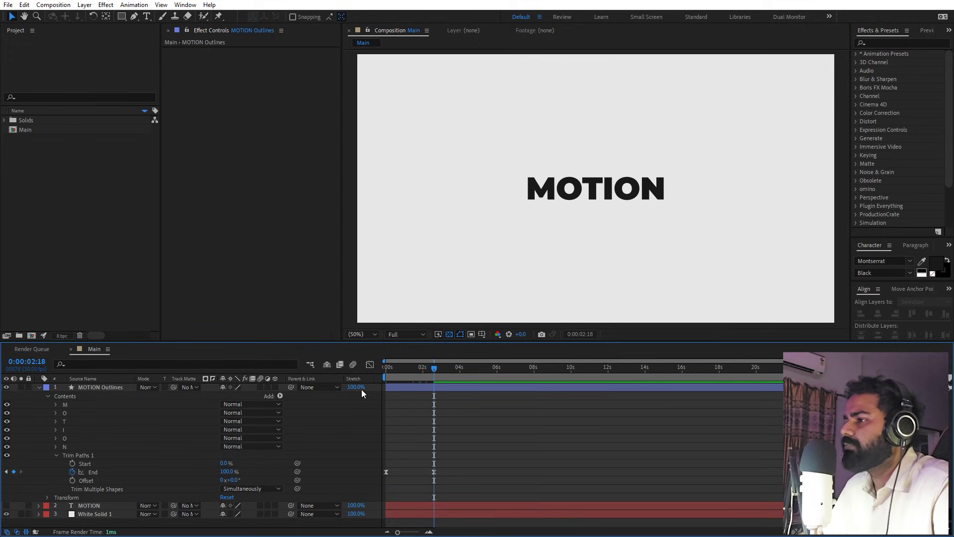
pyautogui.click(39, 388)
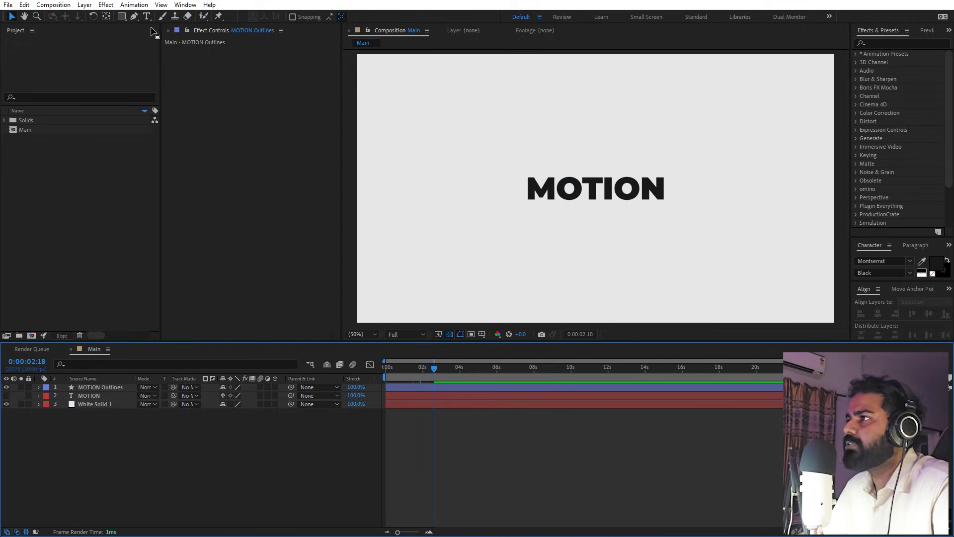
# - Draw a straight horizontal line with the Pen tool along the top of the MOTION text, extending past both ends of the word
pyautogui.click(135, 16)
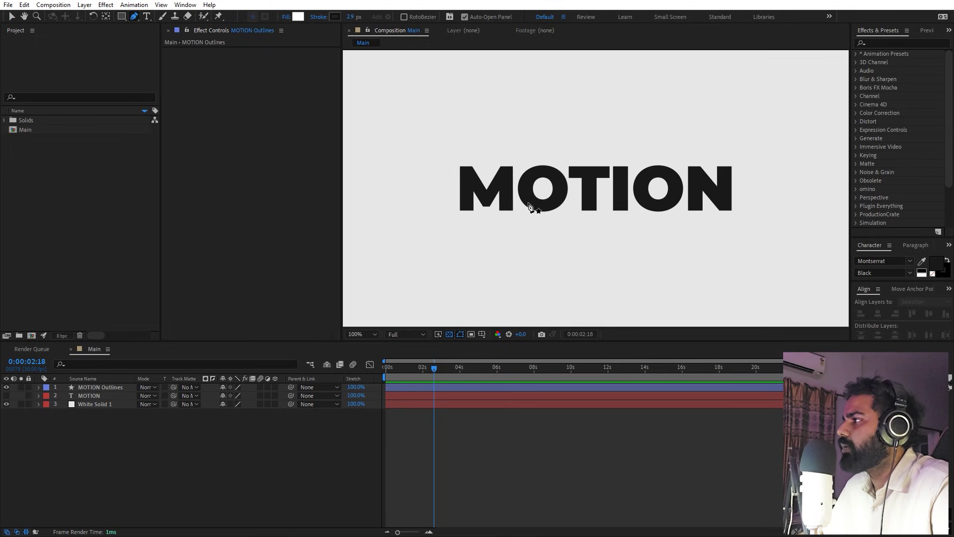
pyautogui.press('/')
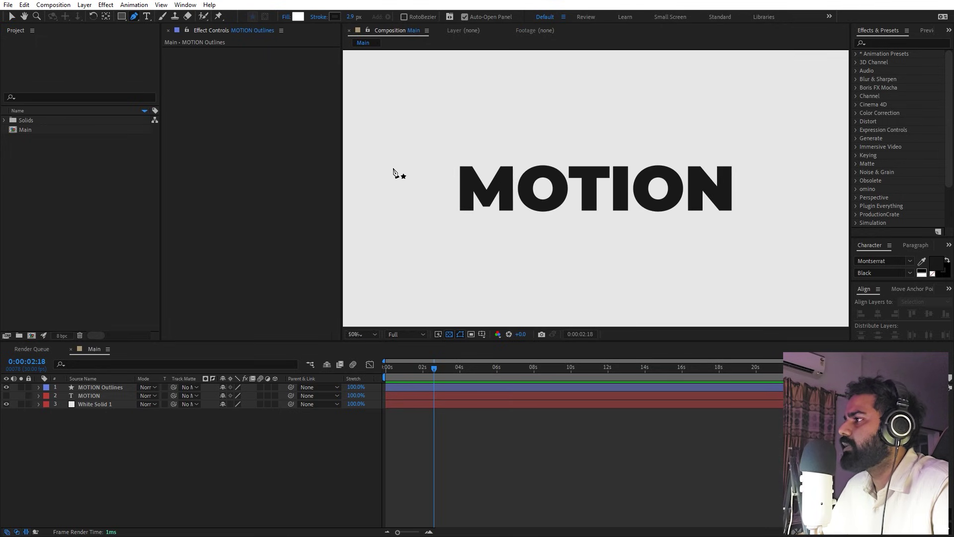
pyautogui.press(',')
pyautogui.press(',')
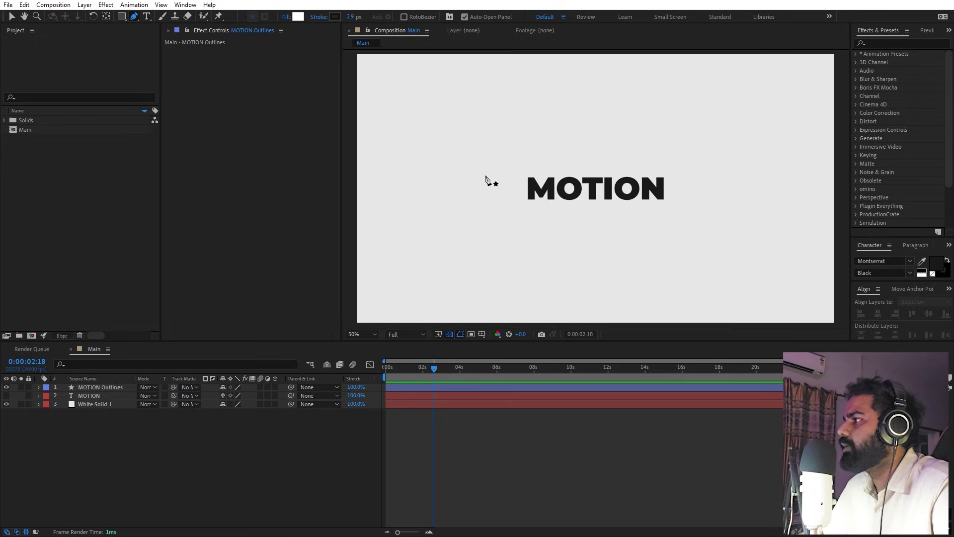
pyautogui.click(485, 175)
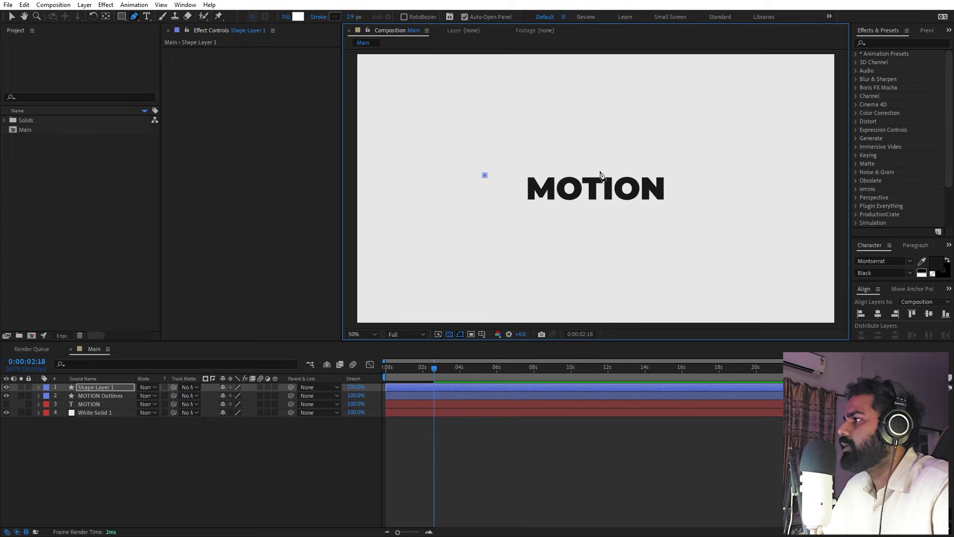
pyautogui.click(695, 175)
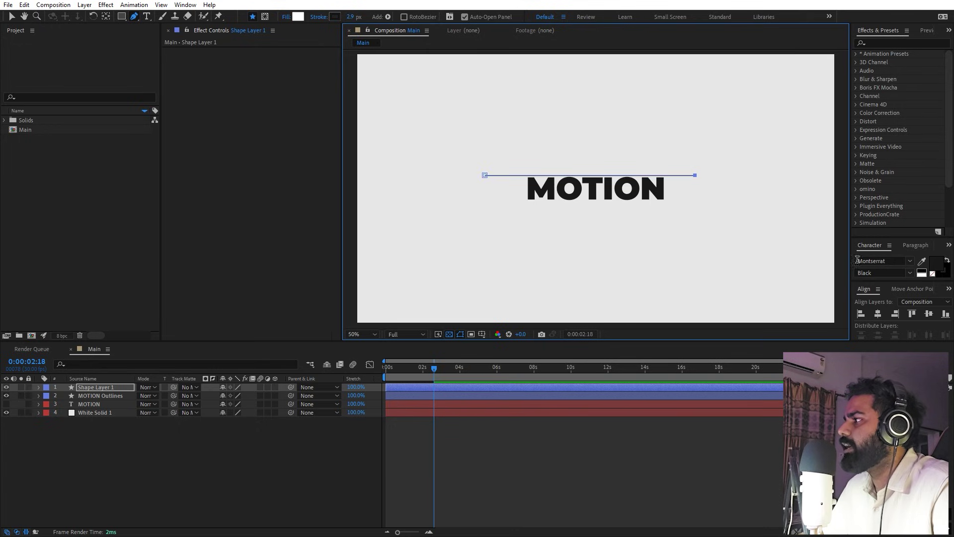
# - Center the line horizontally and vertically in the composition and place its anchor point at the line's middle
pyautogui.click(882, 312)
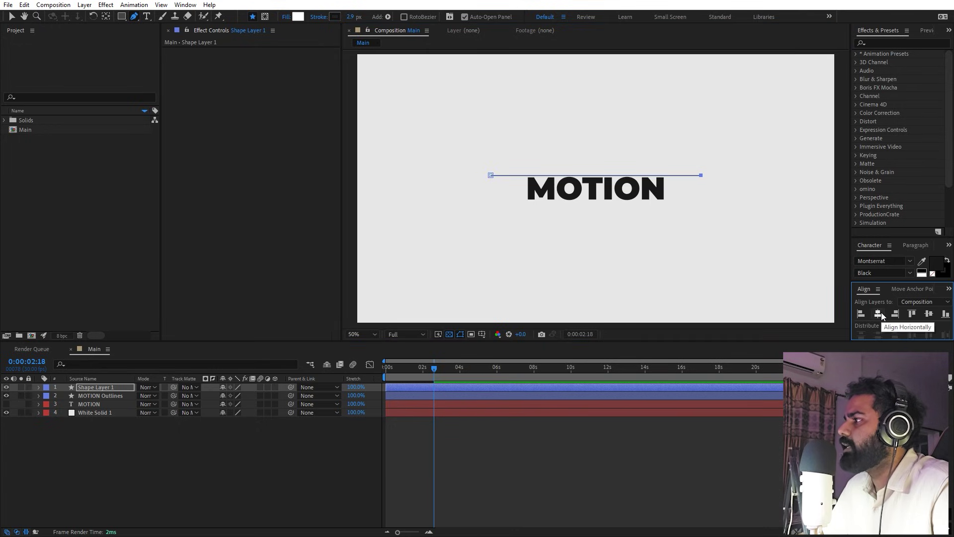
pyautogui.click(929, 313)
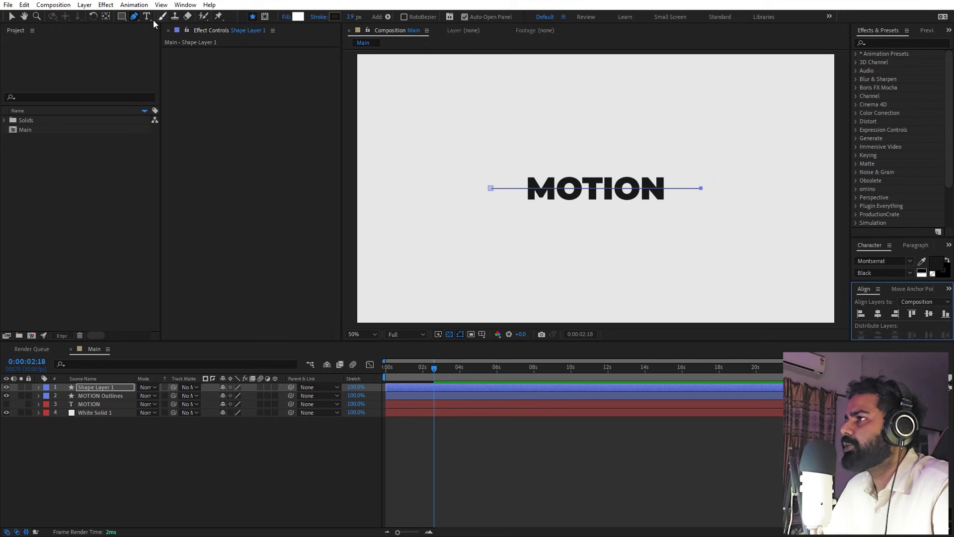
pyautogui.click(106, 17)
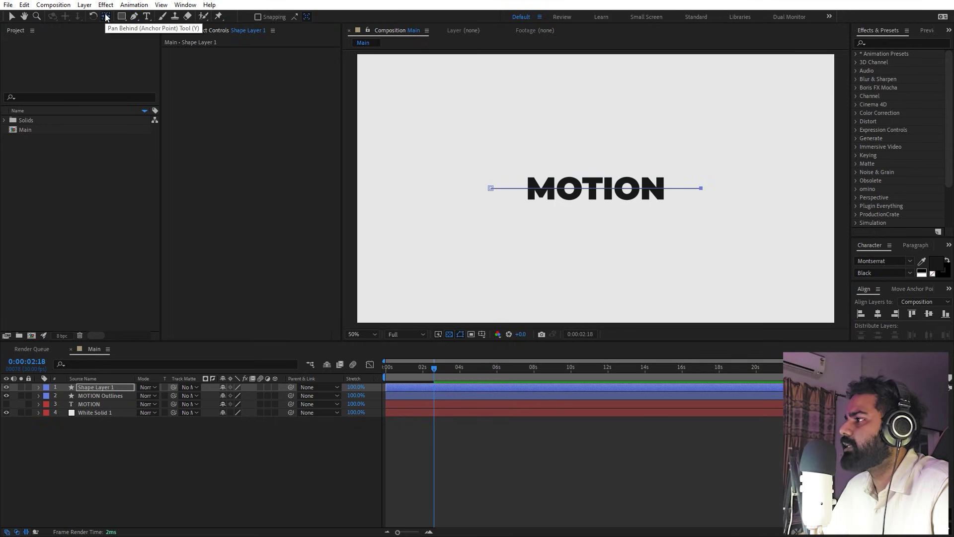
pyautogui.click(98, 389)
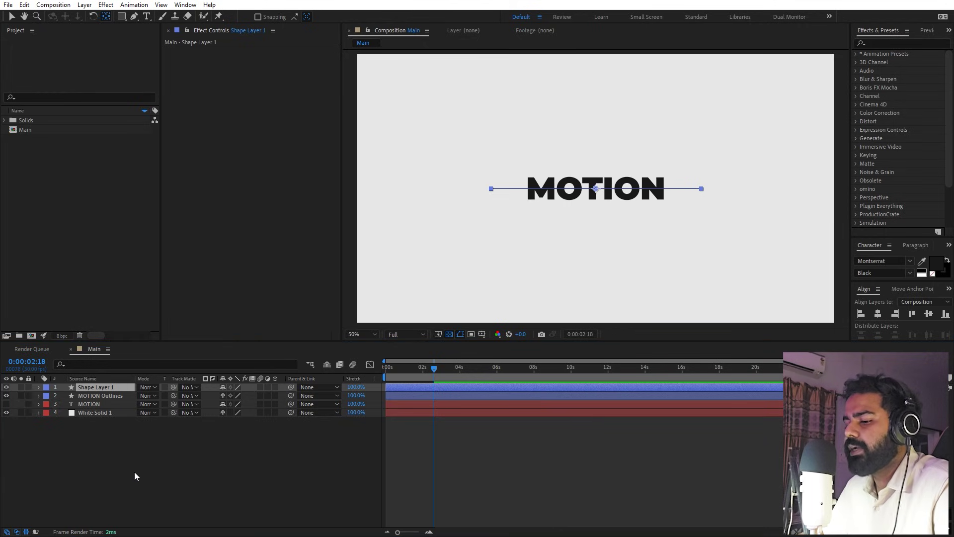
# - Add Trim Paths to the line's shape layer and keyframe its Start and End at 0% at the beginning of the composition
pyautogui.click(38, 387)
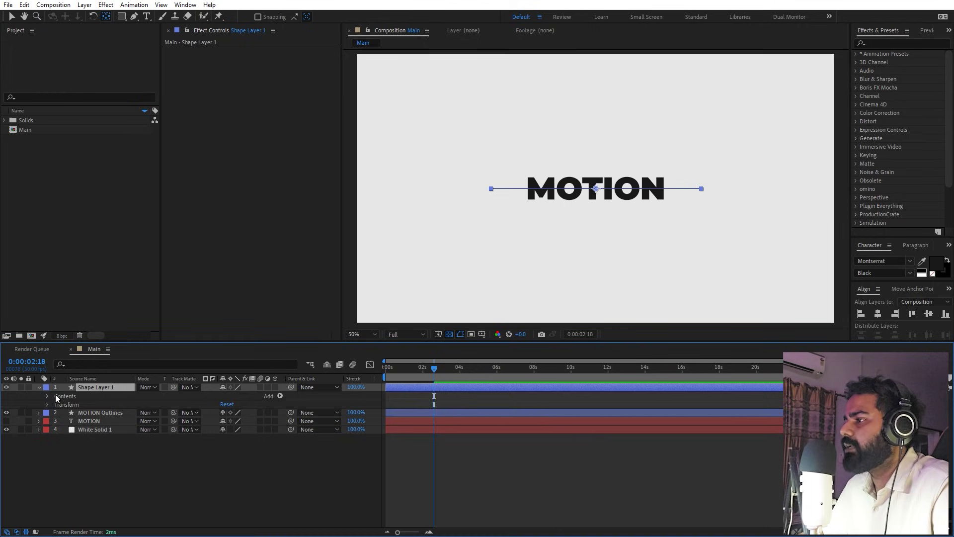
pyautogui.click(281, 396)
pyautogui.click(317, 342)
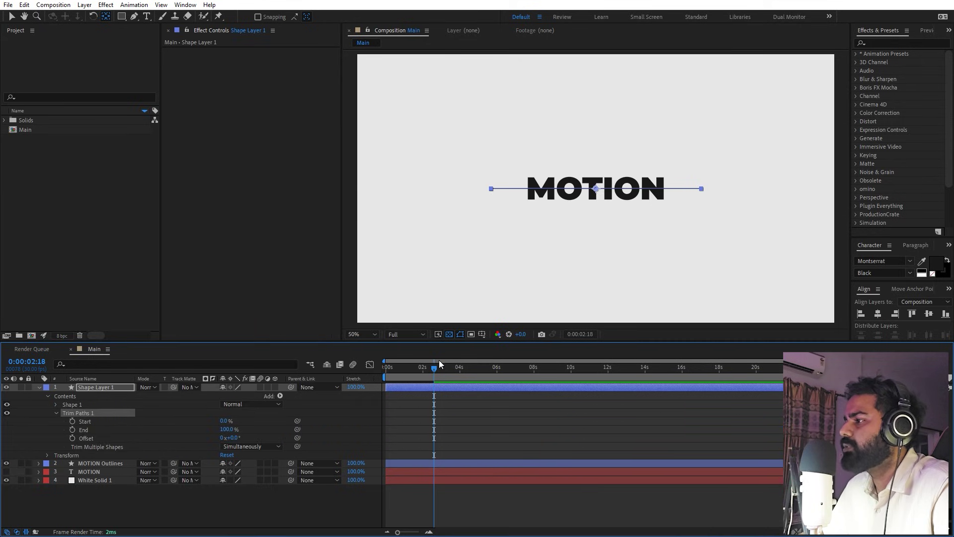
pyautogui.press('Home')
pyautogui.moveTo(226, 430); pyautogui.dragTo(176, 431)
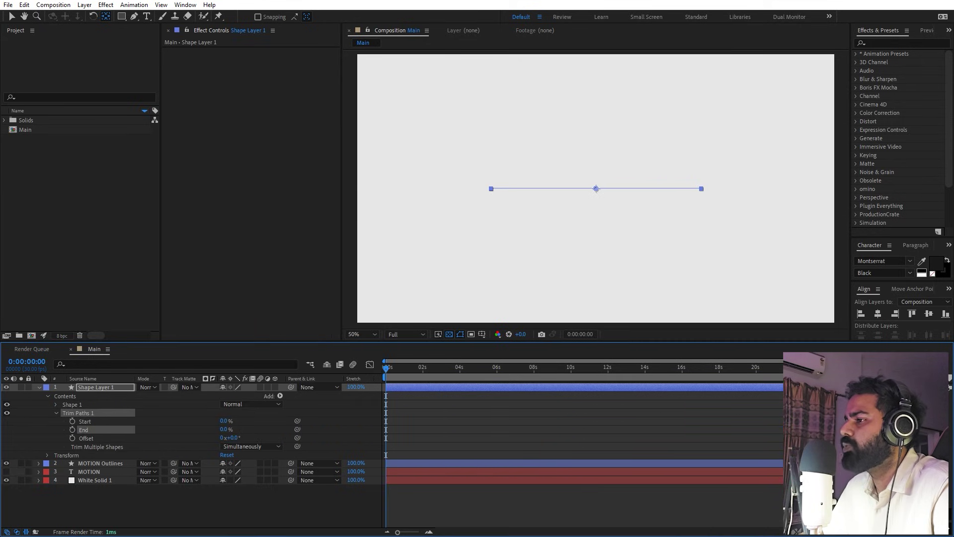
pyautogui.click(73, 421)
pyautogui.click(72, 430)
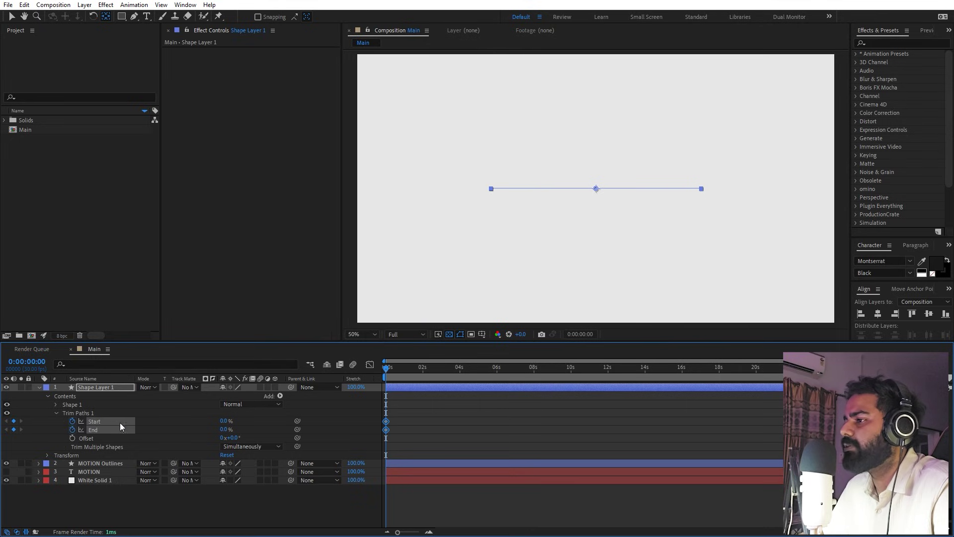
# - Keyframe the line's Trim Paths Start and End at 100% at 0:00:02:00
pyautogui.moveTo(404, 373); pyautogui.dragTo(423, 373)
pyautogui.click(386, 433)
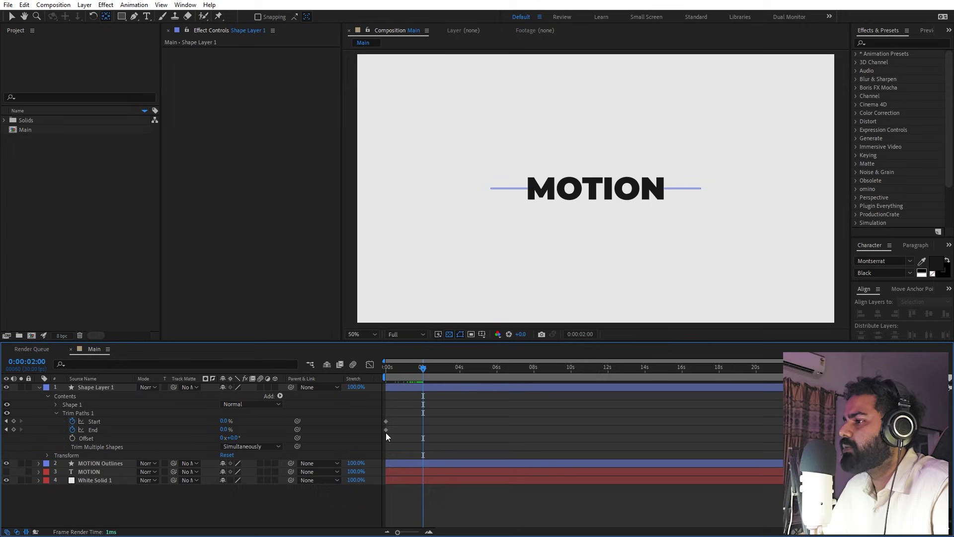
pyautogui.moveTo(221, 421); pyautogui.dragTo(266, 430)
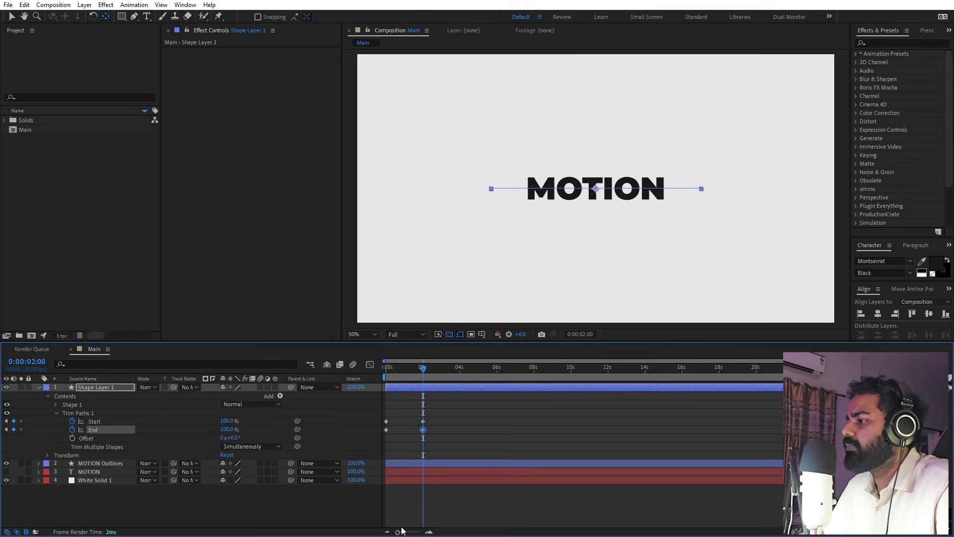
pyautogui.moveTo(398, 532); pyautogui.dragTo(411, 531)
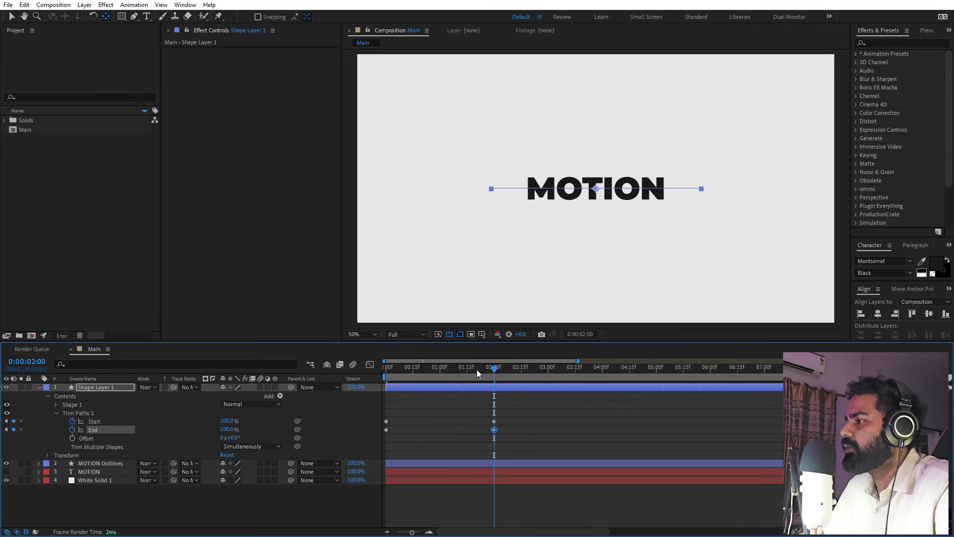
# - Shift both Trim Paths Start keyframes about 18 frames behind the End keyframes and preview the line animation from the beginning
pyautogui.click(393, 369)
pyautogui.moveTo(394, 387); pyautogui.dragTo(437, 388)
pyautogui.moveTo(504, 417); pyautogui.dragTo(418, 424)
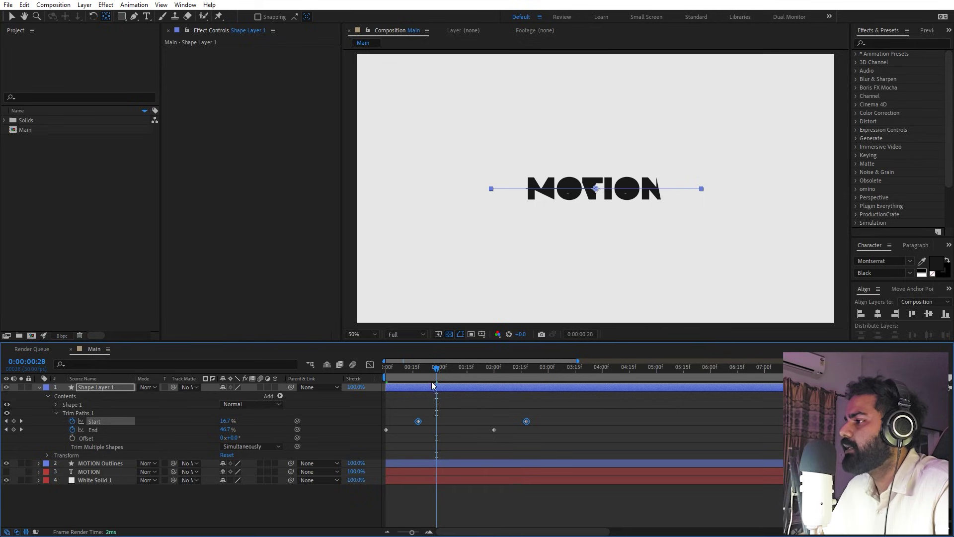
pyautogui.press('Home')
pyautogui.click(636, 418)
pyautogui.press('space')
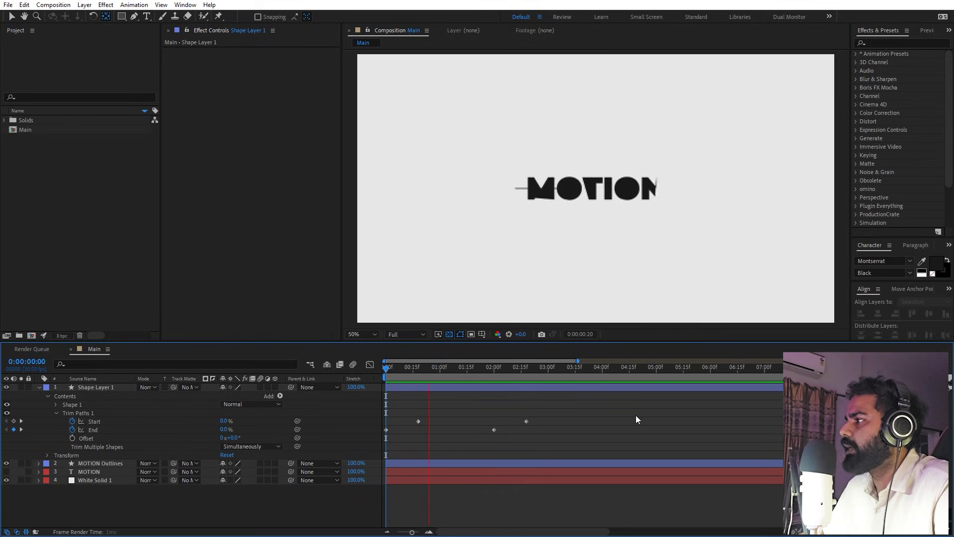
# - Easy-ease the line's four Trim Paths keyframes, shape their speed curves into sharp early peaks with long slow-downs, and preview from the beginning
pyautogui.moveTo(626, 416); pyautogui.dragTo(360, 442)
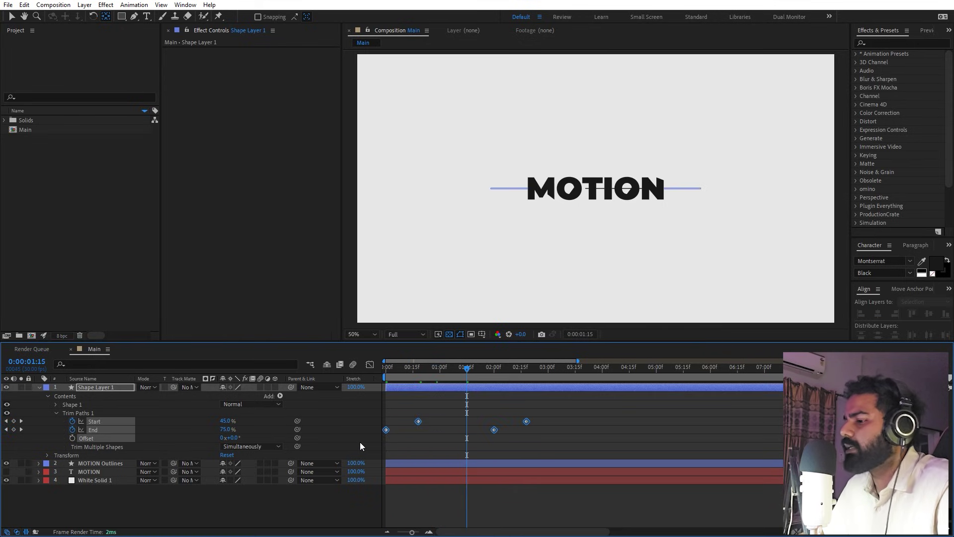
pyautogui.press('F9')
pyautogui.click(370, 365)
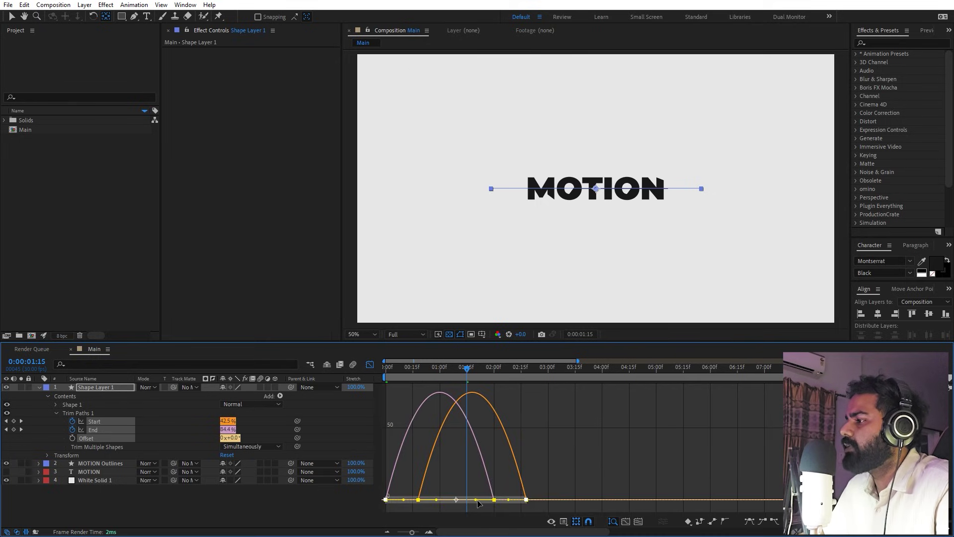
pyautogui.moveTo(478, 501); pyautogui.dragTo(444, 502)
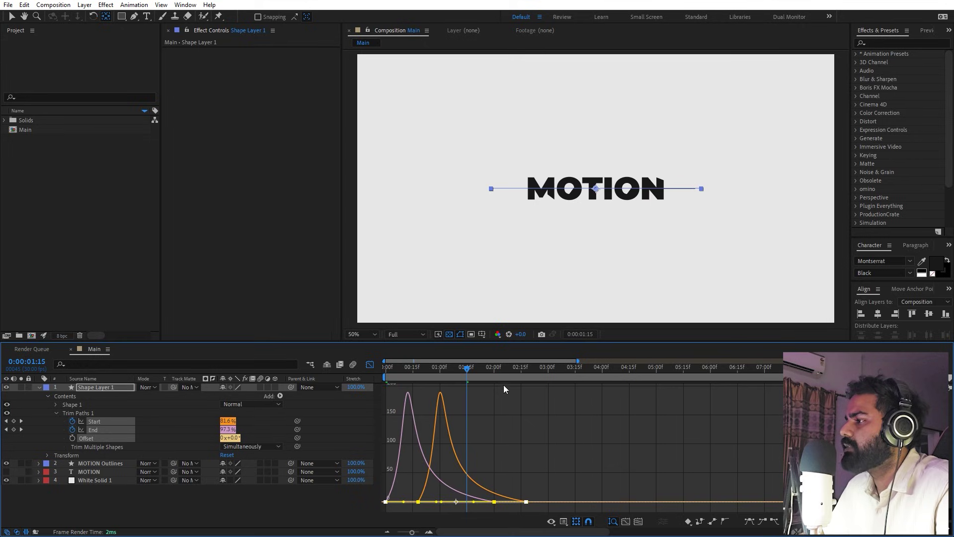
pyautogui.hotkey('shift', 'F3')
pyautogui.press('Home')
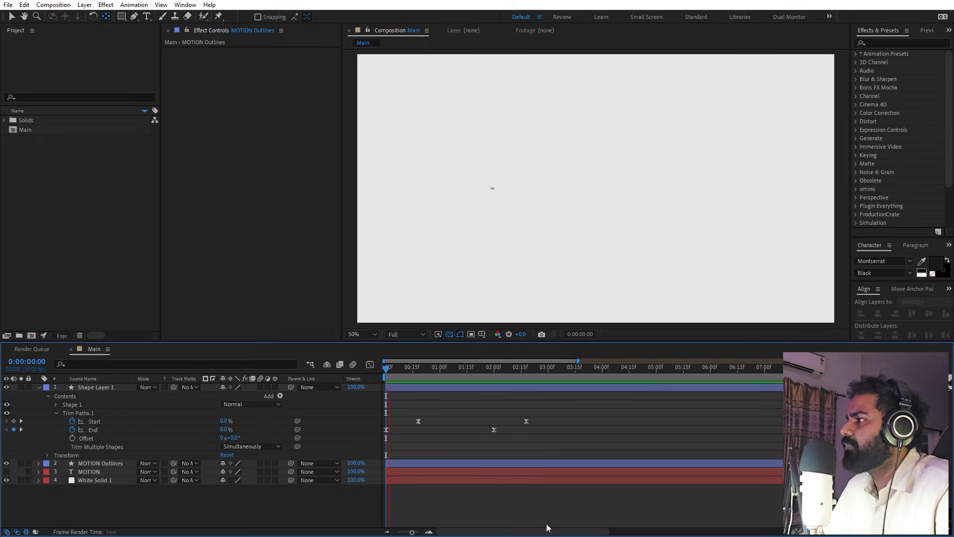
pyautogui.press('space')
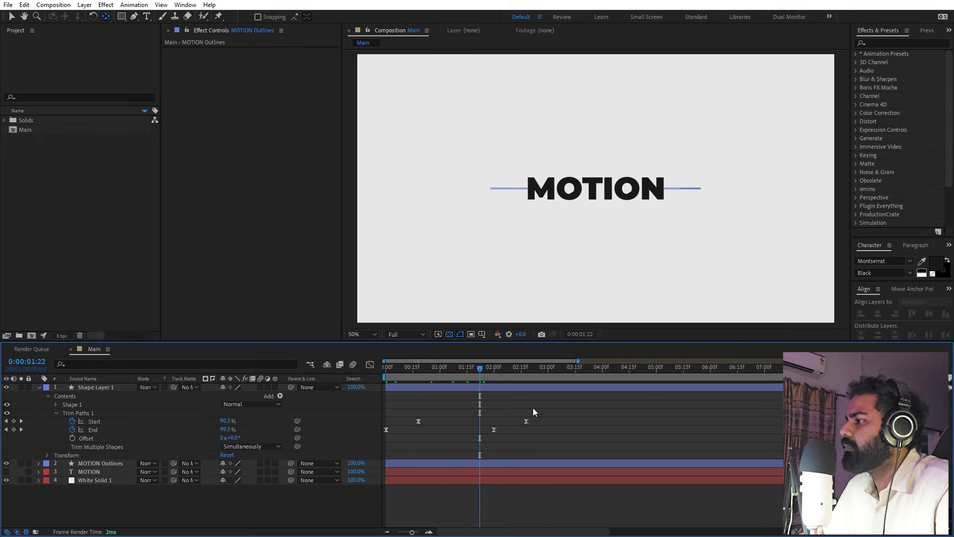
# - Move the first Trim Paths Start keyframe slightly later and the last one earlier to 0:00:02:14, then preview the line animation
pyautogui.moveTo(574, 420); pyautogui.dragTo(428, 423)
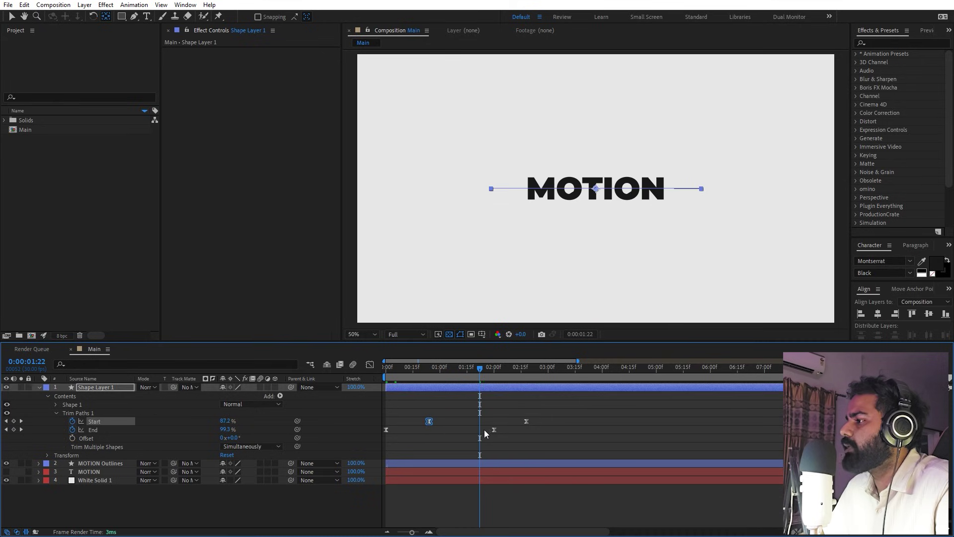
pyautogui.moveTo(525, 421); pyautogui.dragTo(524, 421)
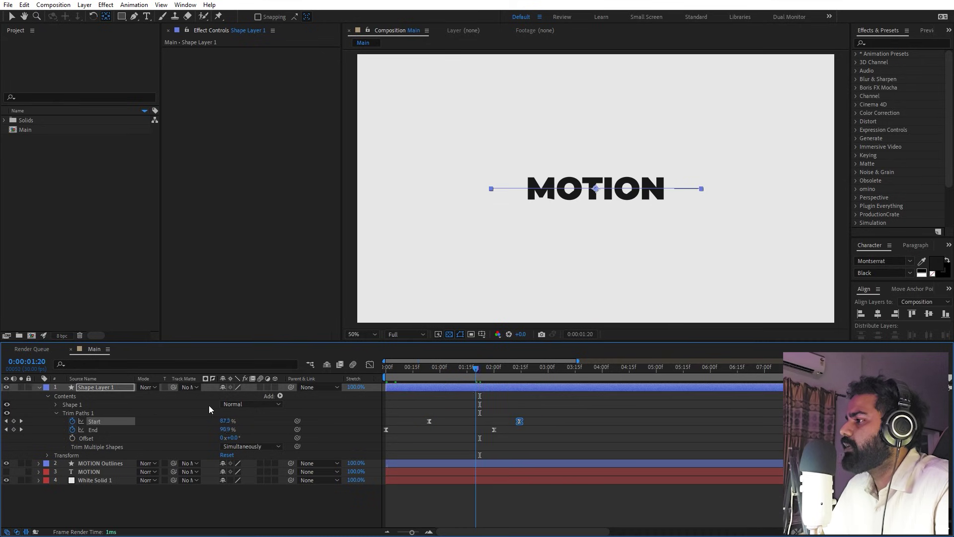
pyautogui.press('Home')
pyautogui.click(458, 421)
pyautogui.press('space')
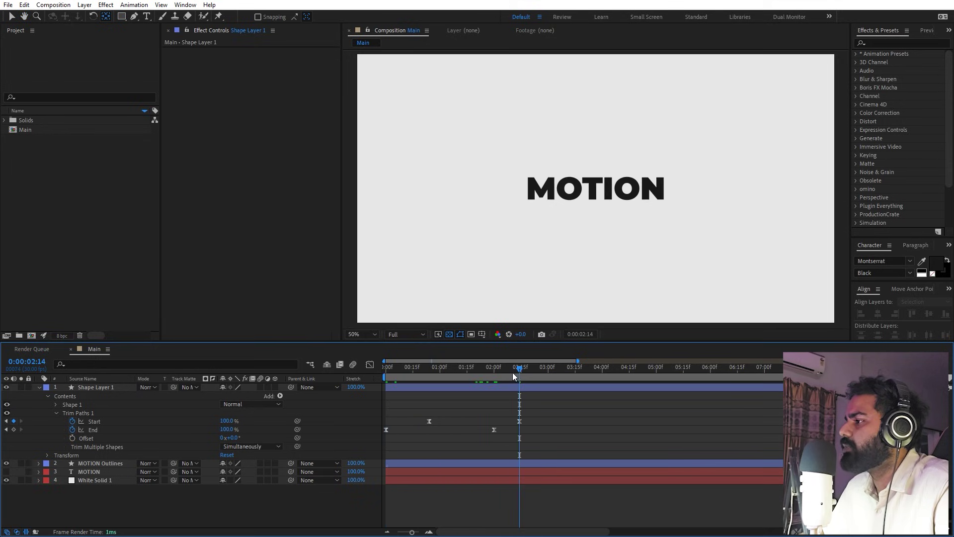
pyautogui.press('space')
# - At 0:00:01:00, move the line up to the top edge of the MOTION text, then slide its layer to start just before 2 seconds
pyautogui.moveTo(432, 371)
pyautogui.mouseDown()
pyautogui.moveTo(482, 378)
pyautogui.moveTo(440, 375)
pyautogui.mouseUp()
pyautogui.press('.')
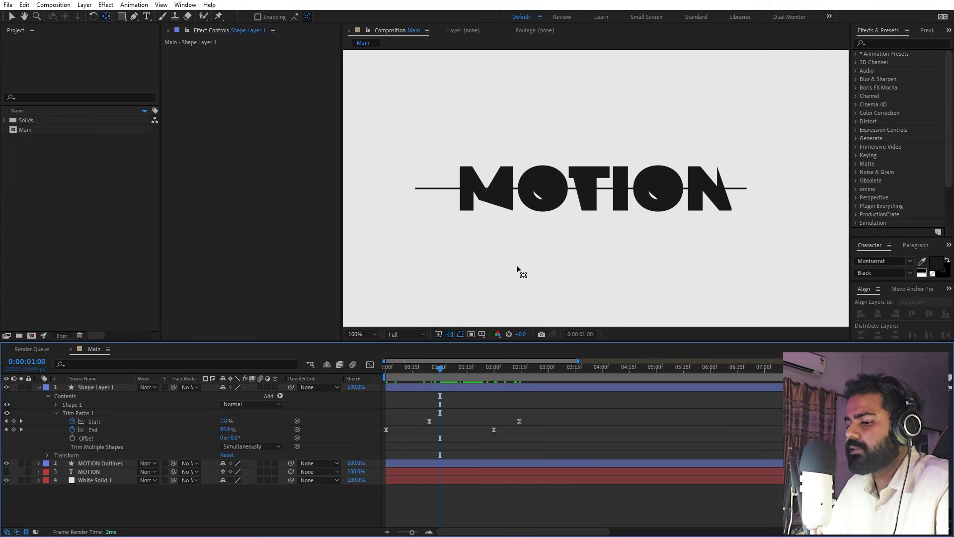
pyautogui.press('v')
pyautogui.click(572, 190)
pyautogui.click(572, 191)
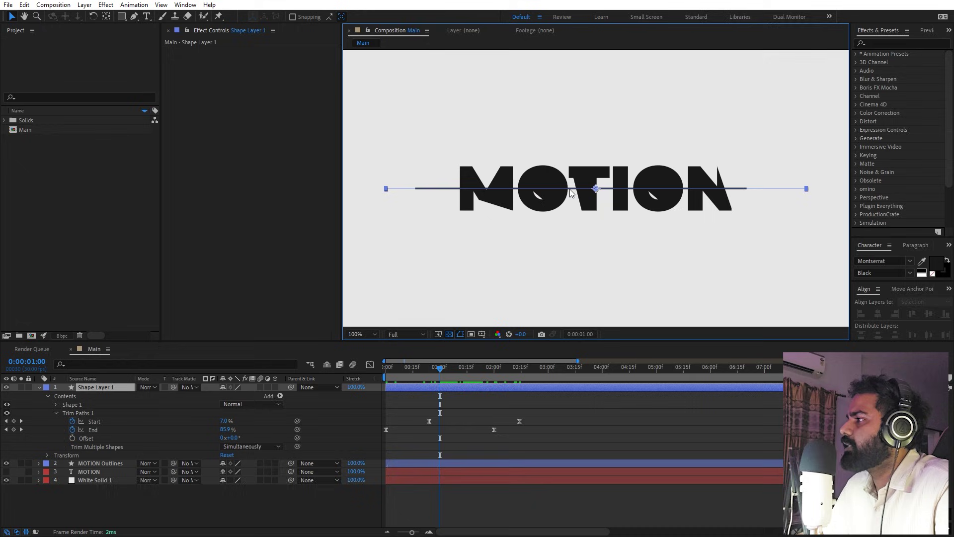
pyautogui.moveTo(595, 190); pyautogui.dragTo(597, 166)
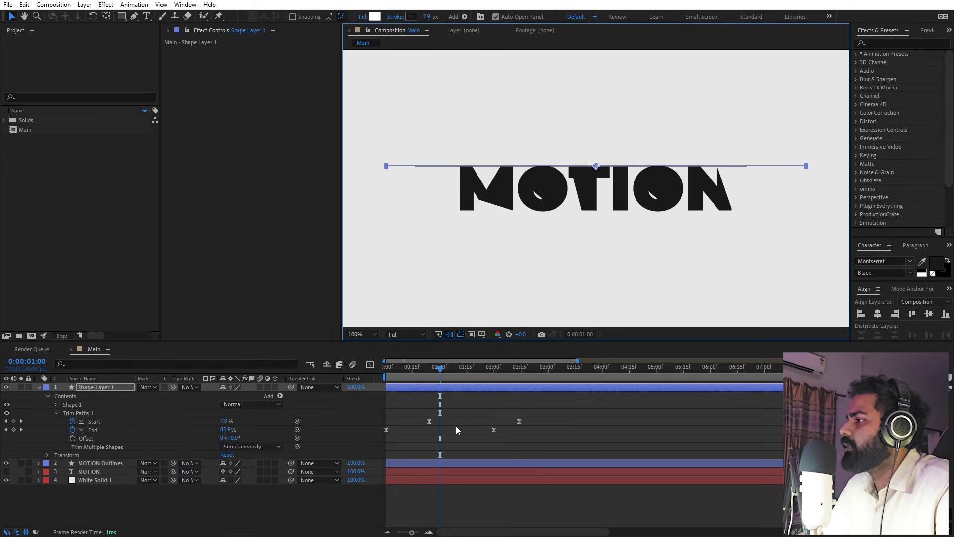
pyautogui.moveTo(452, 373)
pyautogui.mouseDown()
pyautogui.moveTo(555, 375)
pyautogui.moveTo(544, 377)
pyautogui.mouseUp()
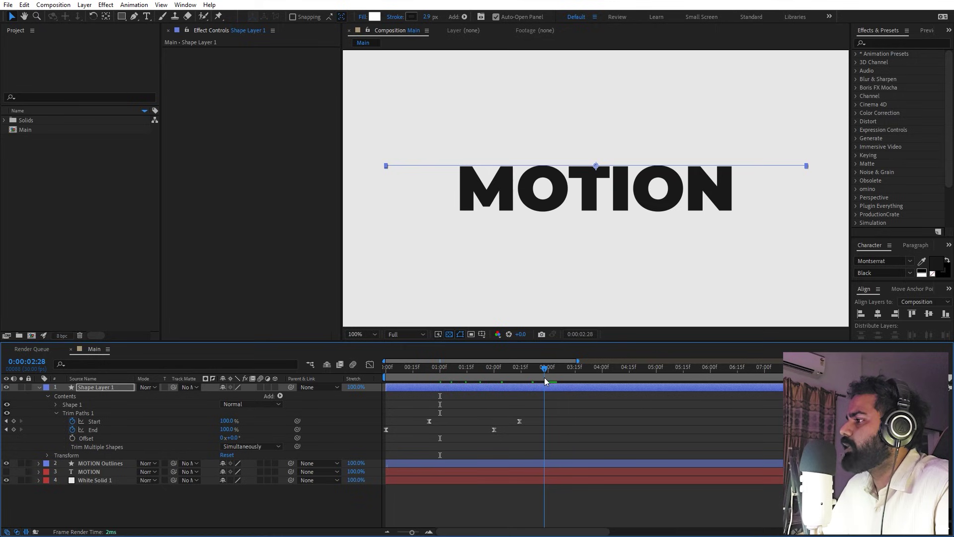
pyautogui.moveTo(473, 385); pyautogui.dragTo(575, 385)
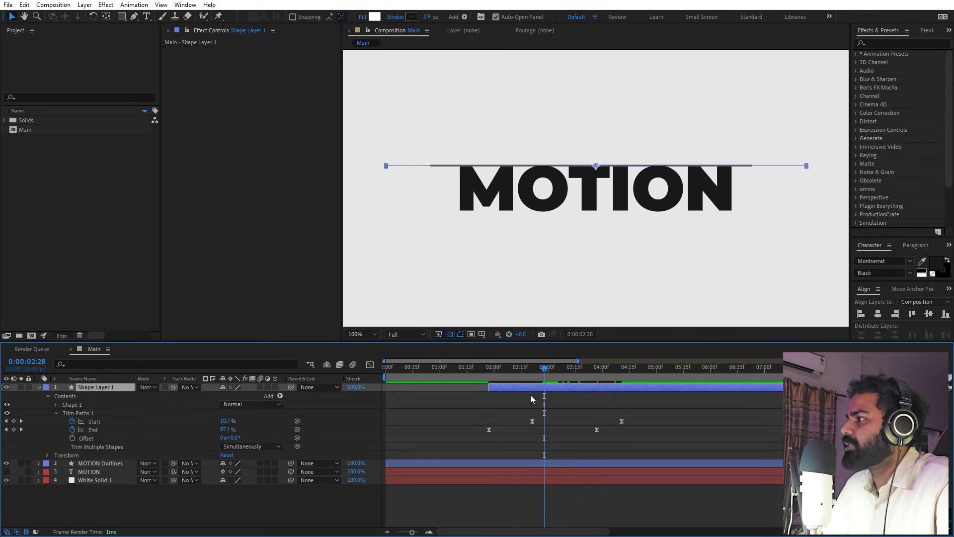
# - Duplicate the line layer, set the copy's rotation to 180° and move it down to the bottom edge of the MOTION text
pyautogui.hotkey('ctrl', 'd')
pyautogui.press('r')
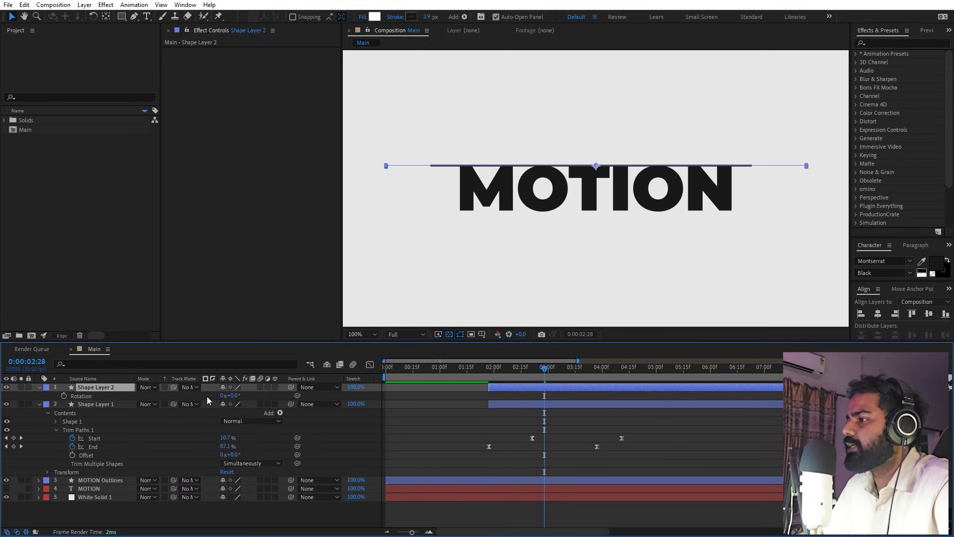
pyautogui.click(233, 396)
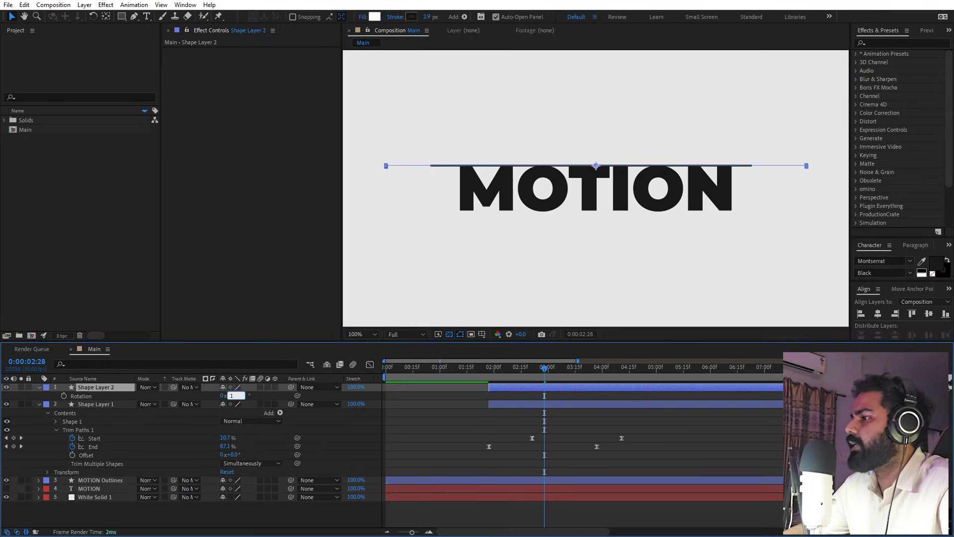
pyautogui.press('Return')
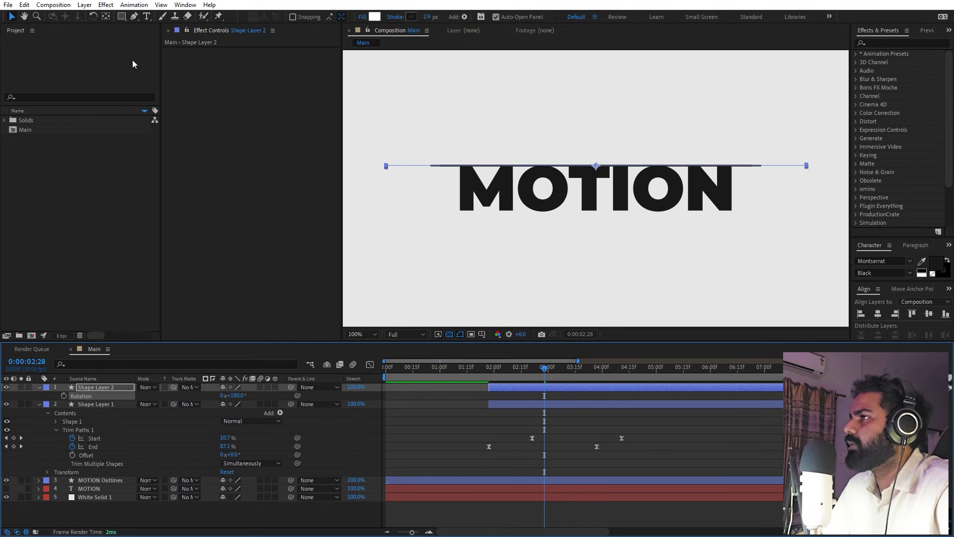
pyautogui.moveTo(597, 168); pyautogui.dragTo(599, 214)
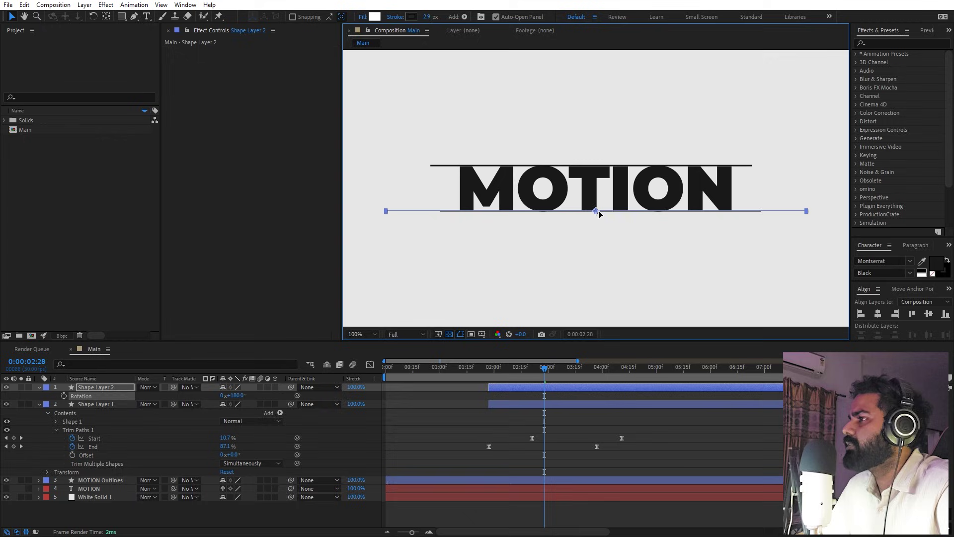
# - Duplicate the bottom line, set the copy's rotation to 90° and place it vertically along the left edge of the letter M
pyautogui.click(545, 388)
pyautogui.hotkey('ctrl', 'd')
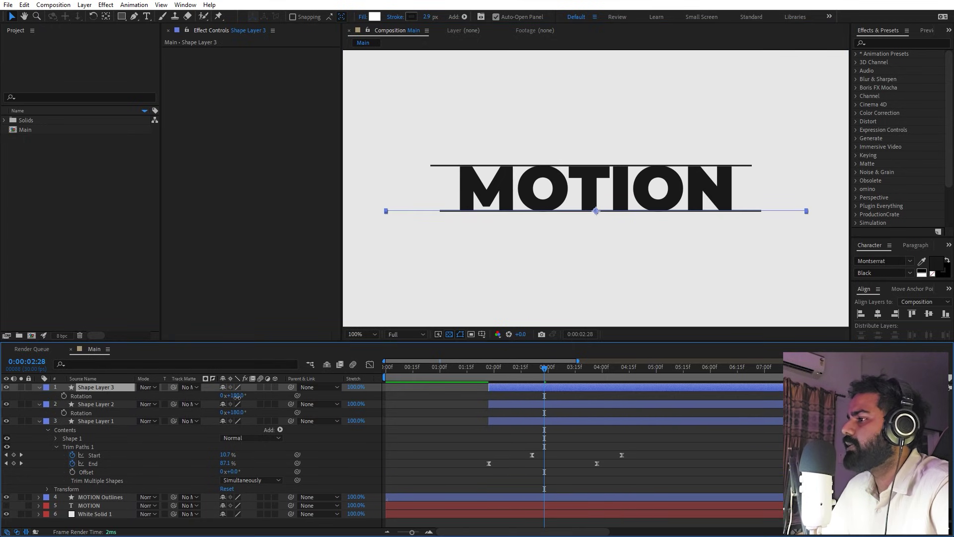
pyautogui.write('90')
pyautogui.press('Return')
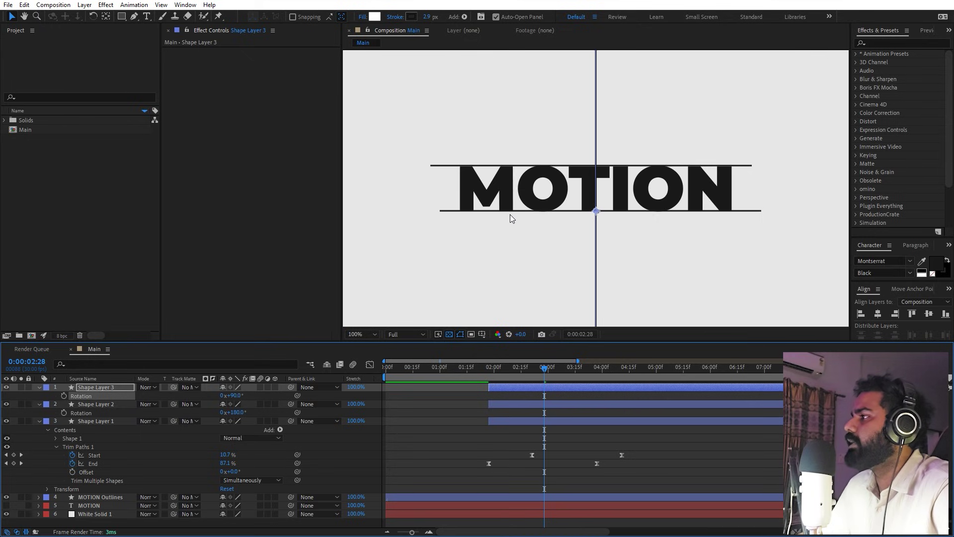
pyautogui.moveTo(600, 217); pyautogui.dragTo(461, 195)
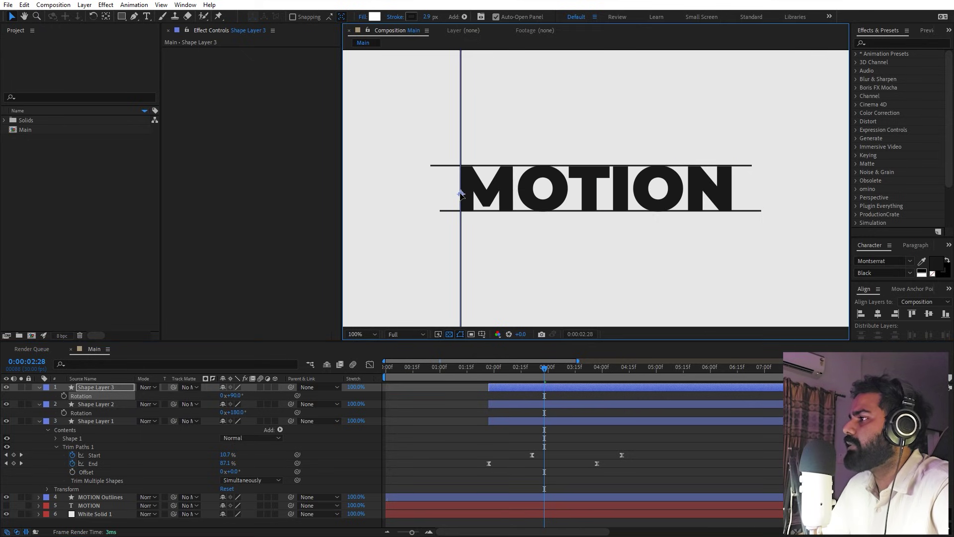
# - Make three copies of the vertical line and place them along the left edges of the letters T, I and N
pyautogui.click(102, 389)
pyautogui.hotkey('ctrl', 'd')
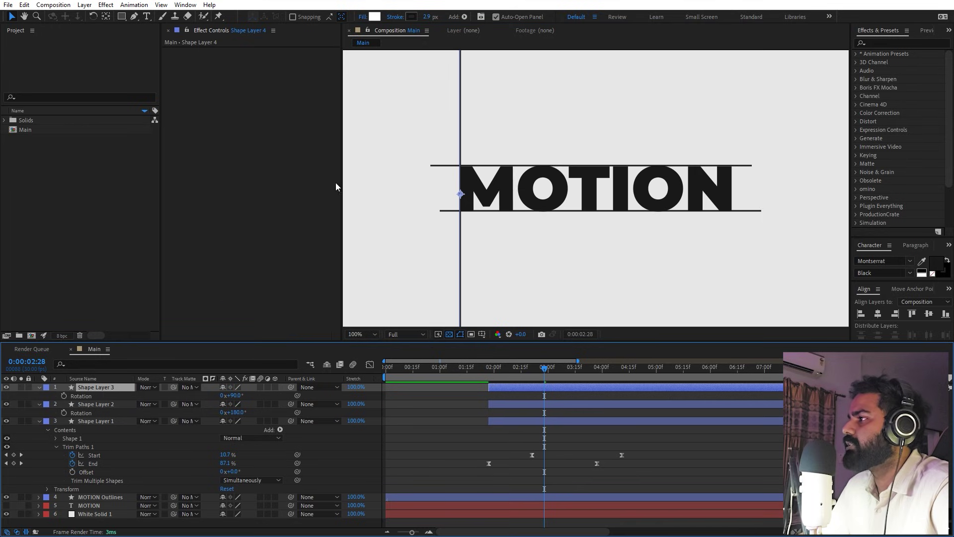
pyautogui.moveTo(461, 199); pyautogui.dragTo(691, 200)
pyautogui.hotkey('ctrl', 'd')
pyautogui.hotkey('ctrl', 'd')
# - Duplicate the vertical line beside the letter N and set the copy's rotation to 270° by adding 180 to its 90° value
pyautogui.click(116, 386)
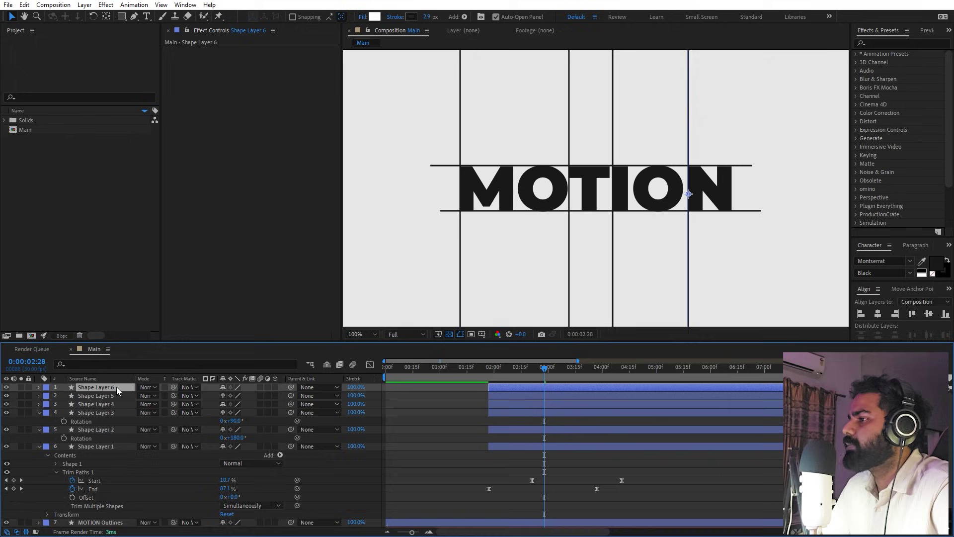
pyautogui.hotkey('ctrl', 'd')
pyautogui.press('r')
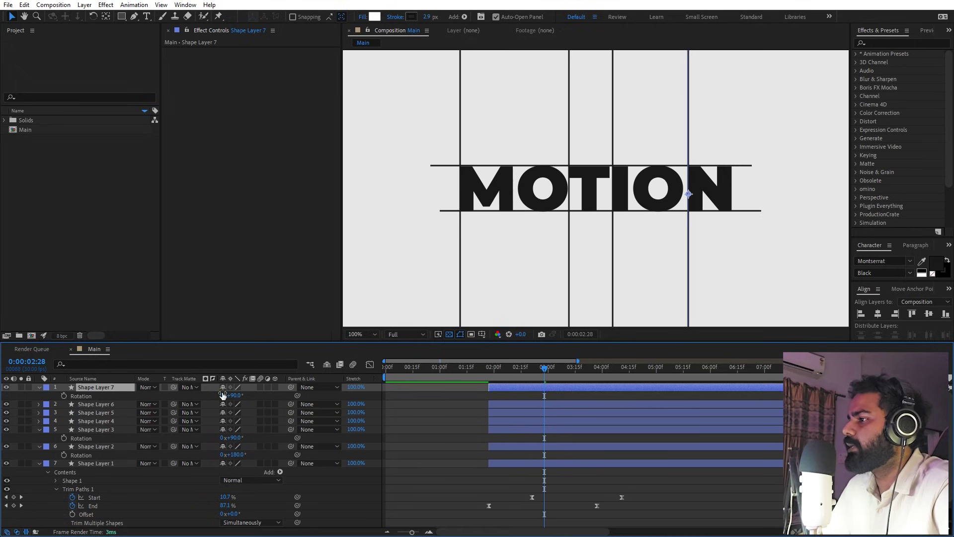
pyautogui.write('18')
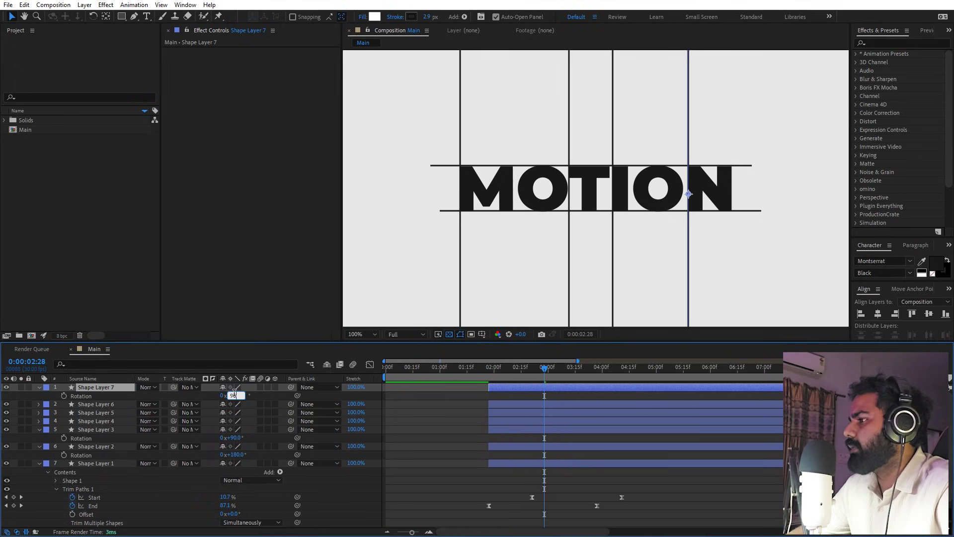
pyautogui.write('0')
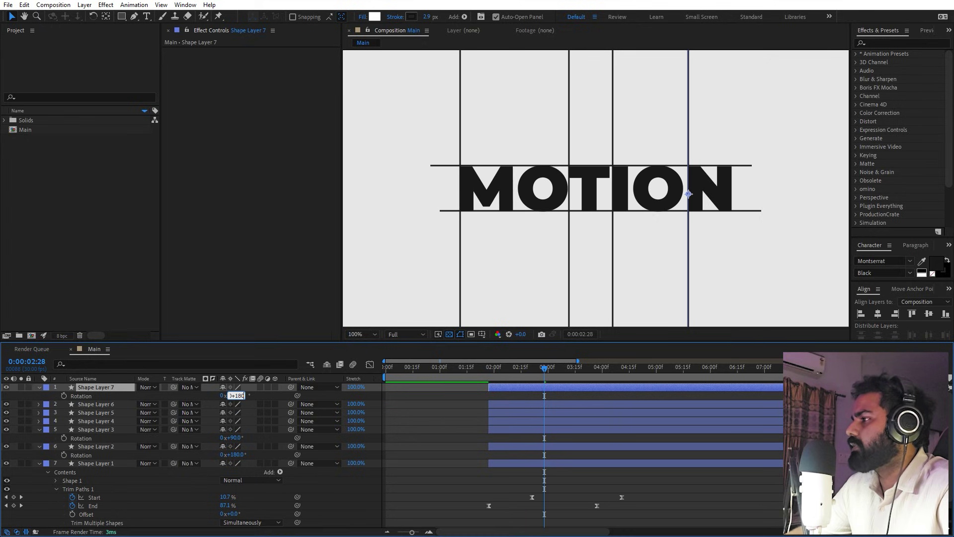
pyautogui.press('Return')
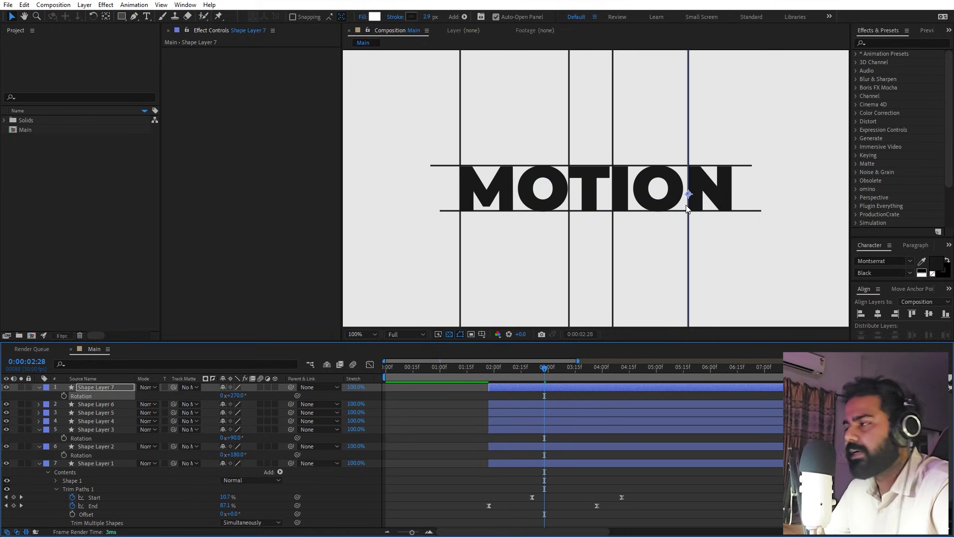
# - Place the 270° vertical line and two copies of it along the right edges of the letters M, I and N
pyautogui.moveTo(688, 203); pyautogui.dragTo(514, 207)
pyautogui.hotkey('ctrl', 'd')
pyautogui.hotkey('ctrl', 'd')
pyautogui.press('KP_5')
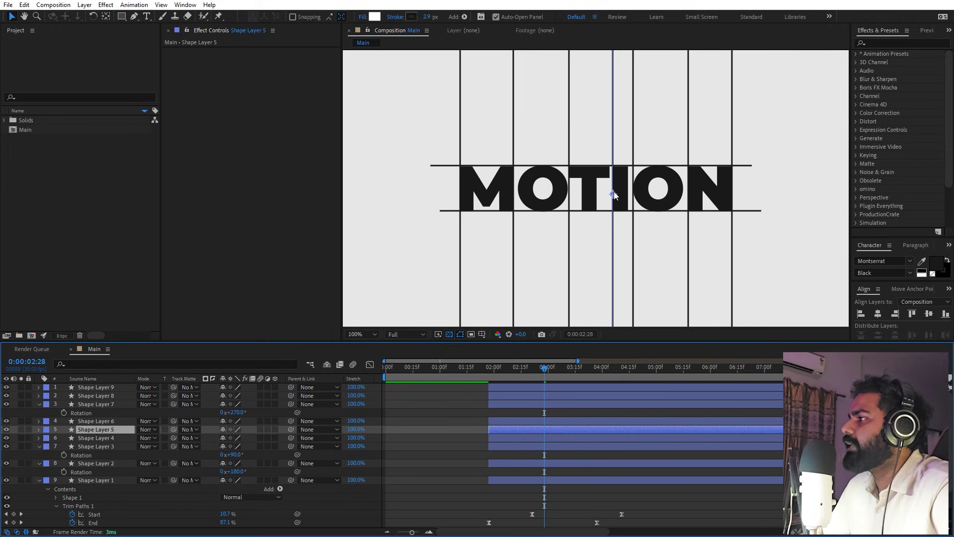
# - Duplicate the vertical line beside the letter I twice, placing the copies at the second O's right edge and the first O's left edge
pyautogui.hotkey('ctrl', 'd')
pyautogui.moveTo(614, 195); pyautogui.dragTo(685, 196)
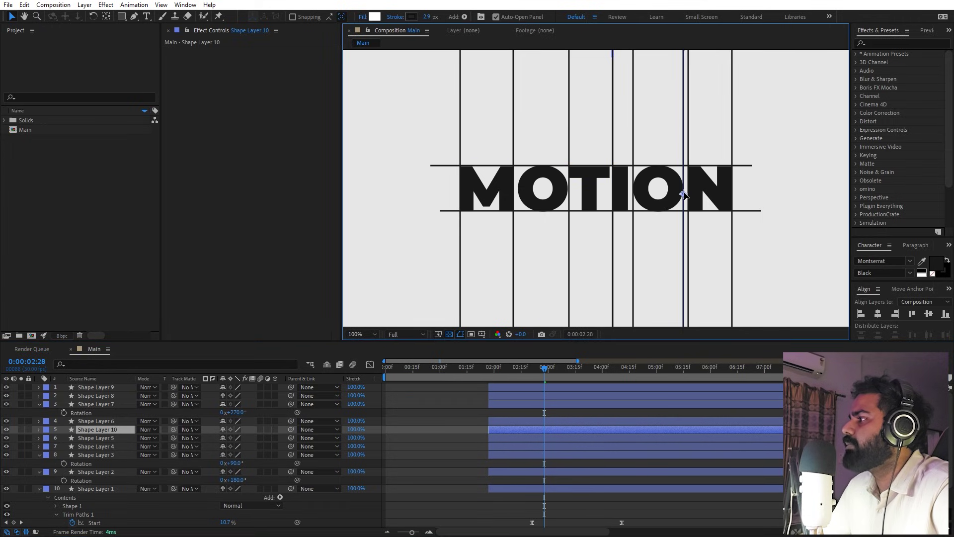
pyautogui.hotkey('ctrl', 'd')
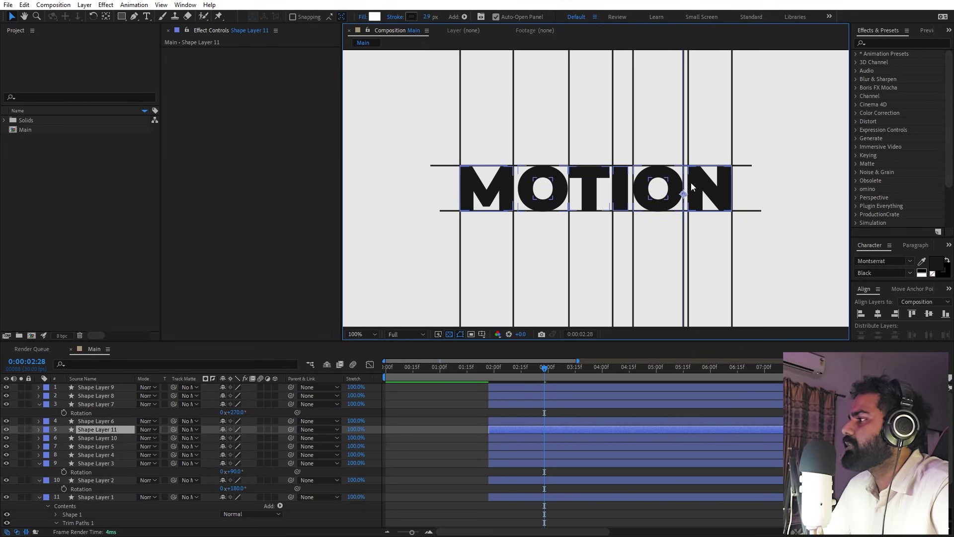
pyautogui.moveTo(682, 194); pyautogui.dragTo(519, 193)
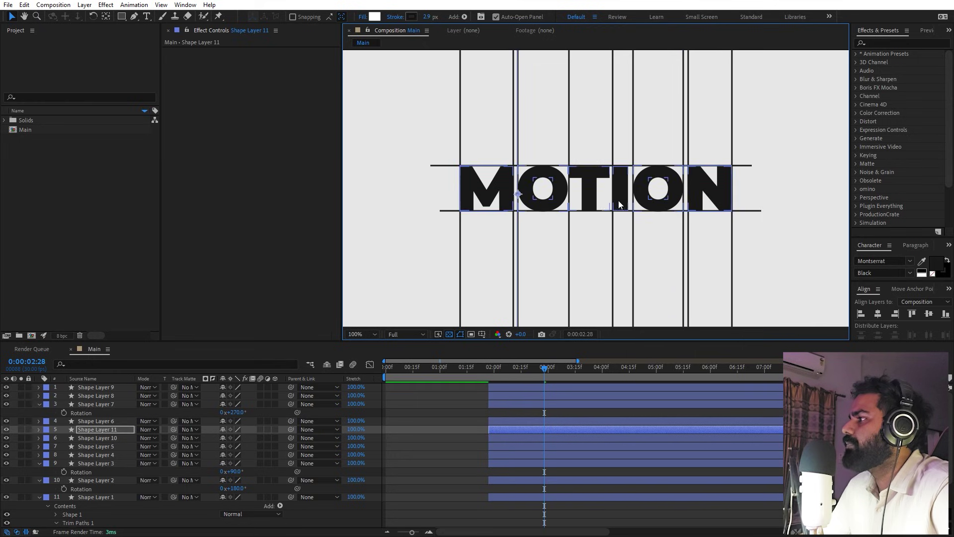
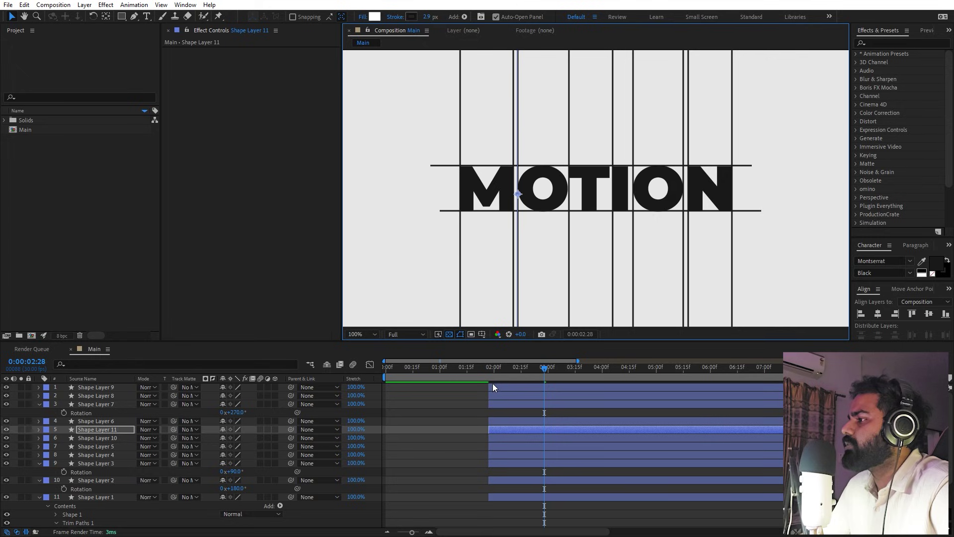
# - Shift all eleven line layers so they start at the beginning of the composition, at 0:00
pyautogui.press('Home')
pyautogui.scroll(-3, 516, 460)
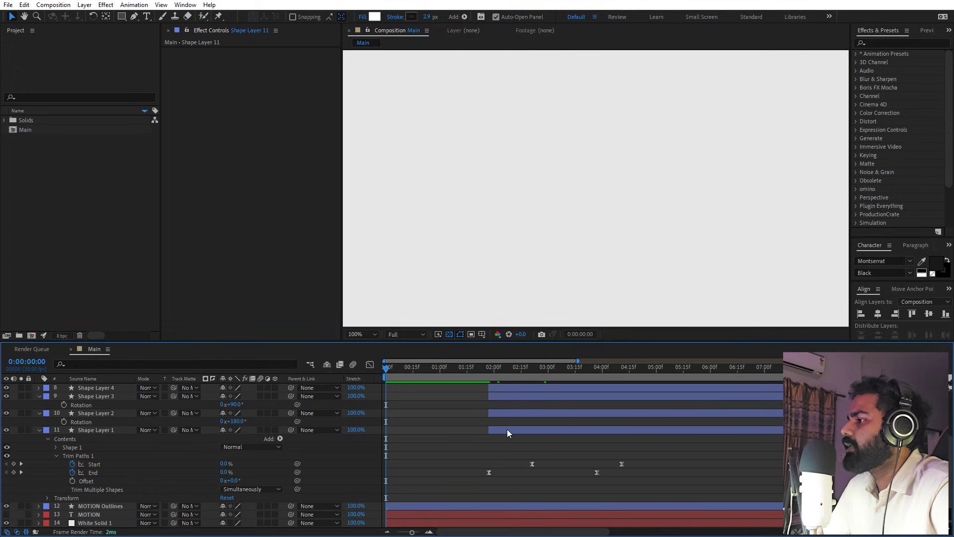
pyautogui.click(508, 433)
pyautogui.scroll(3, 512, 398)
pyautogui.keyDown('shift'); pyautogui.click(503, 388); pyautogui.keyUp('shift')
pyautogui.press('[')
# - Set the label colour of all the line layers and the MOTION Outlines layer to Yellow
pyautogui.scroll(-3, 428, 438)
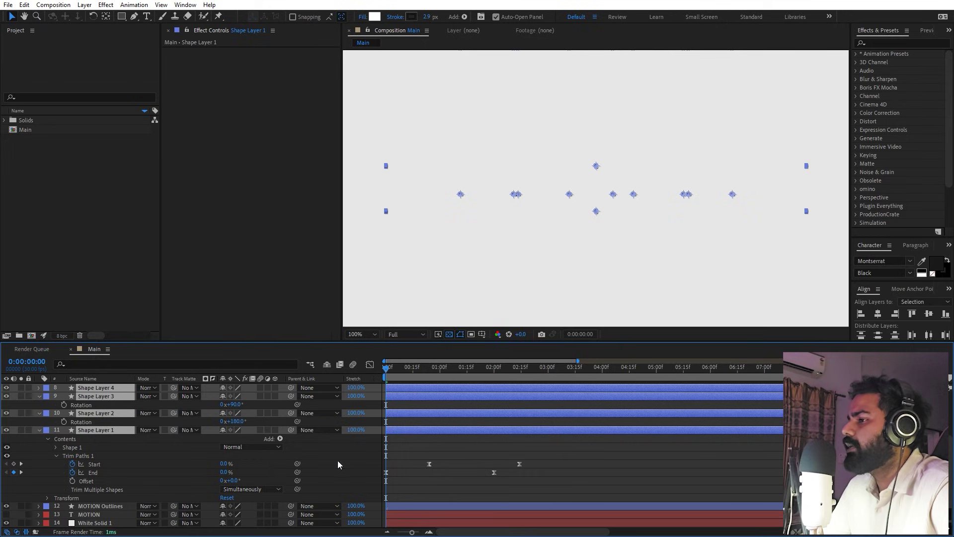
pyautogui.keyDown('ctrl'); pyautogui.click(99, 505); pyautogui.keyUp('ctrl')
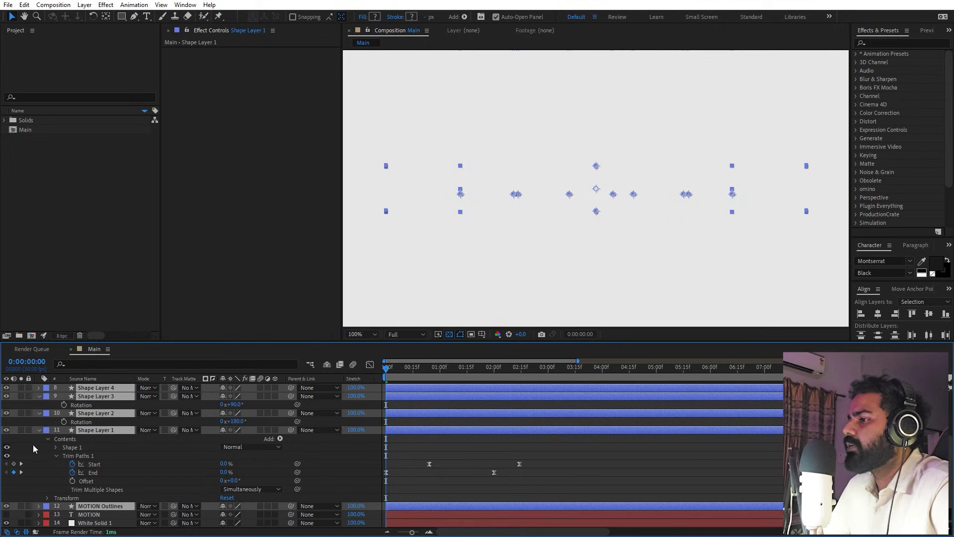
pyautogui.click(44, 431)
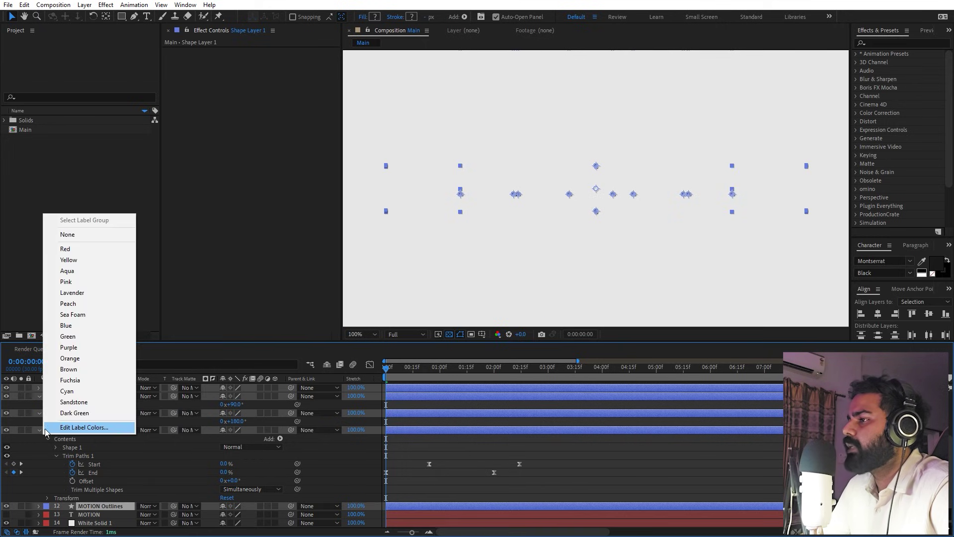
pyautogui.click(75, 260)
pyautogui.click(454, 481)
pyautogui.click(410, 426)
# - Reveal the animated properties of all the line layers and of the MOTION Outlines layer
pyautogui.scroll(3, 410, 425)
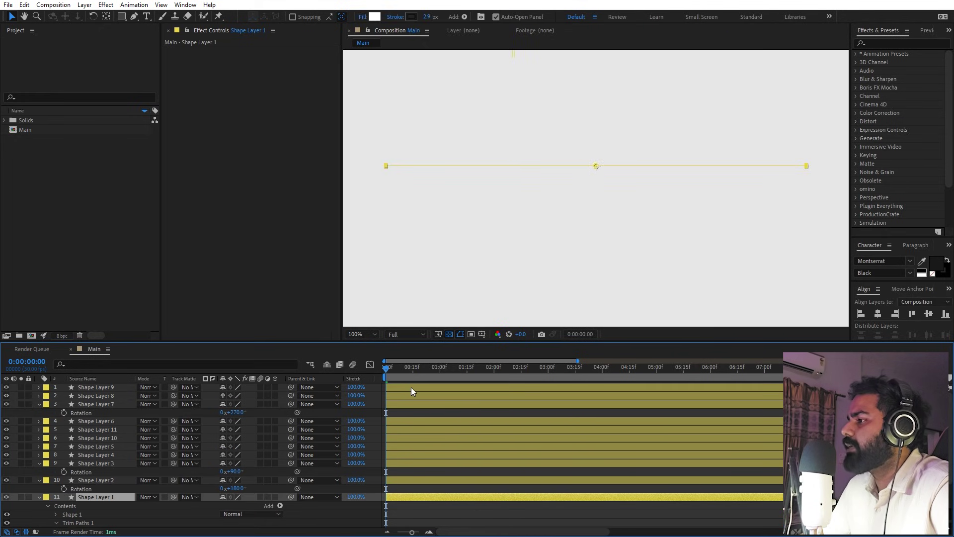
pyautogui.hotkey('ctrl', 'a')
pyautogui.press('u')
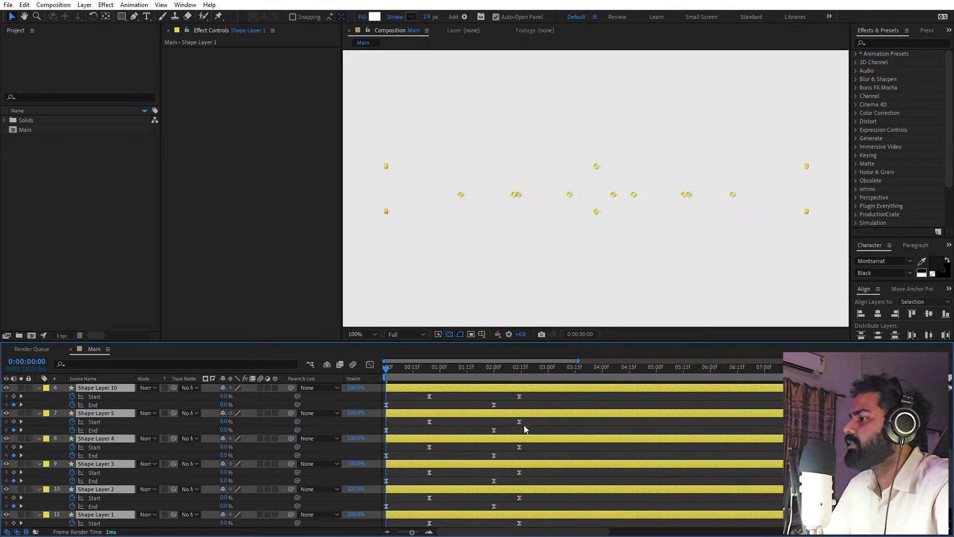
pyautogui.scroll(-3, 557, 436)
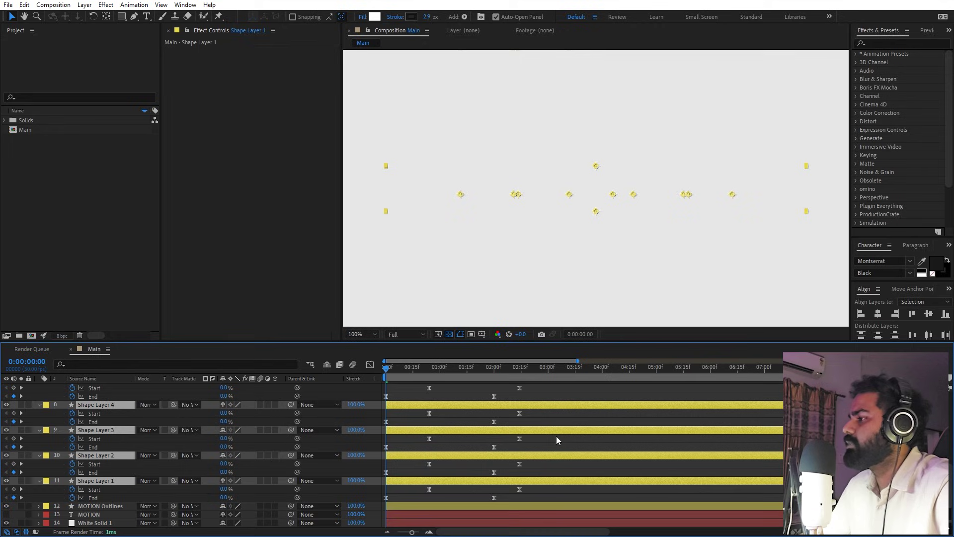
pyautogui.click(463, 509)
pyautogui.press('u')
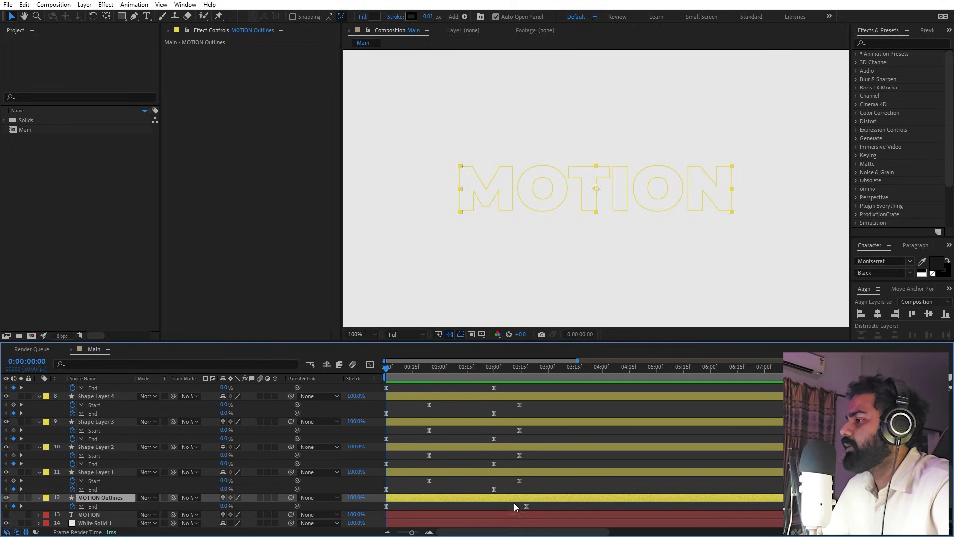
# - Stagger the start times of the vertical line layers by up to about half a second and preview the animation
pyautogui.scroll(8, 459, 457)
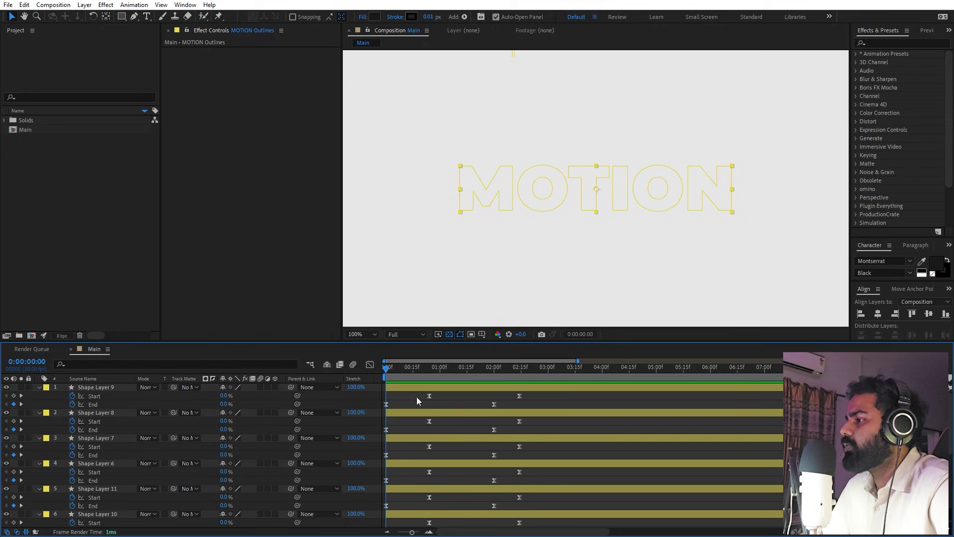
pyautogui.moveTo(409, 419); pyautogui.dragTo(414, 466)
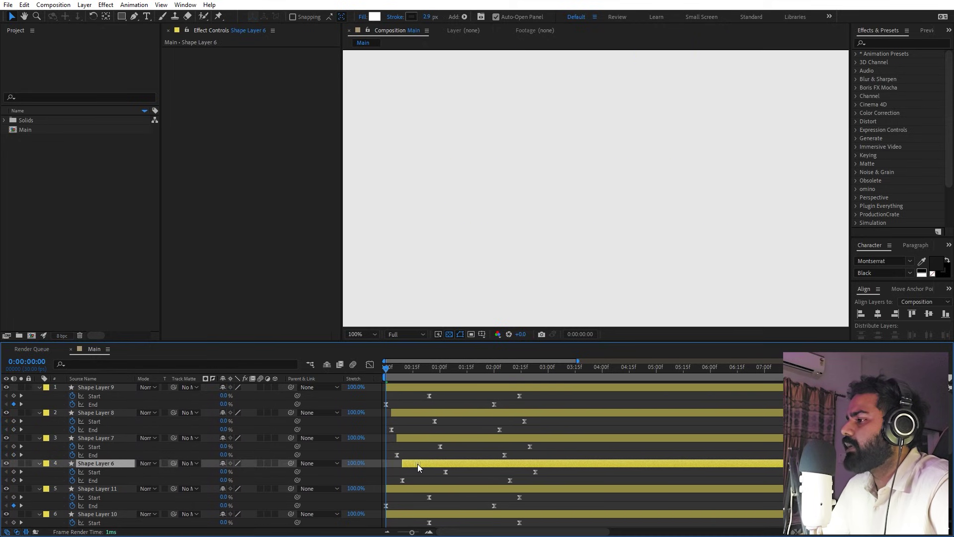
pyautogui.click(404, 492)
pyautogui.scroll(-3, 403, 492)
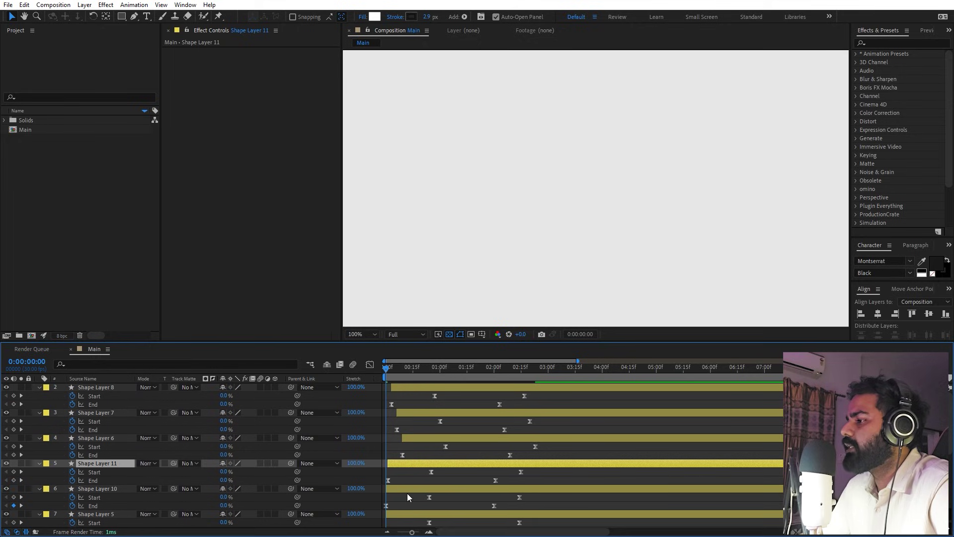
pyautogui.moveTo(399, 464); pyautogui.dragTo(441, 467)
pyautogui.moveTo(402, 514); pyautogui.dragTo(417, 514)
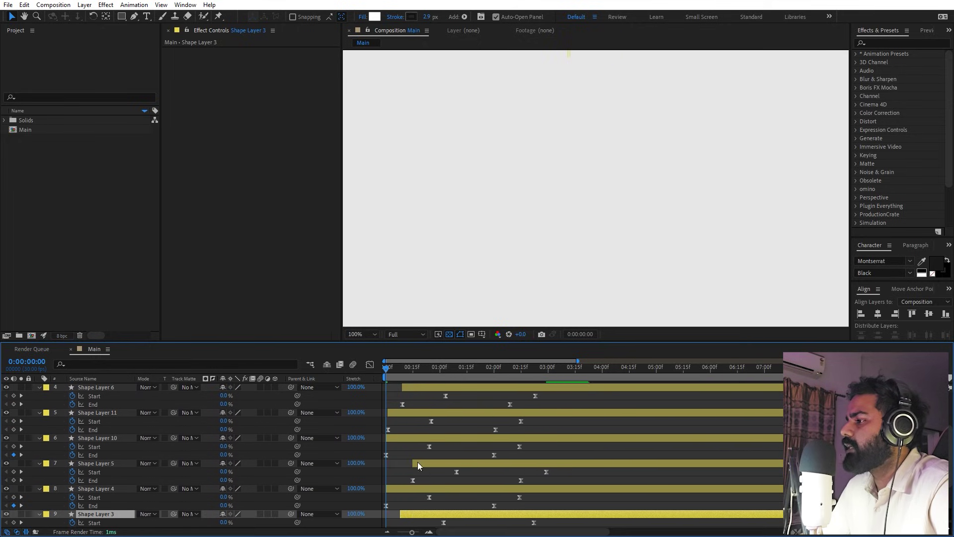
pyautogui.moveTo(426, 437); pyautogui.dragTo(456, 439)
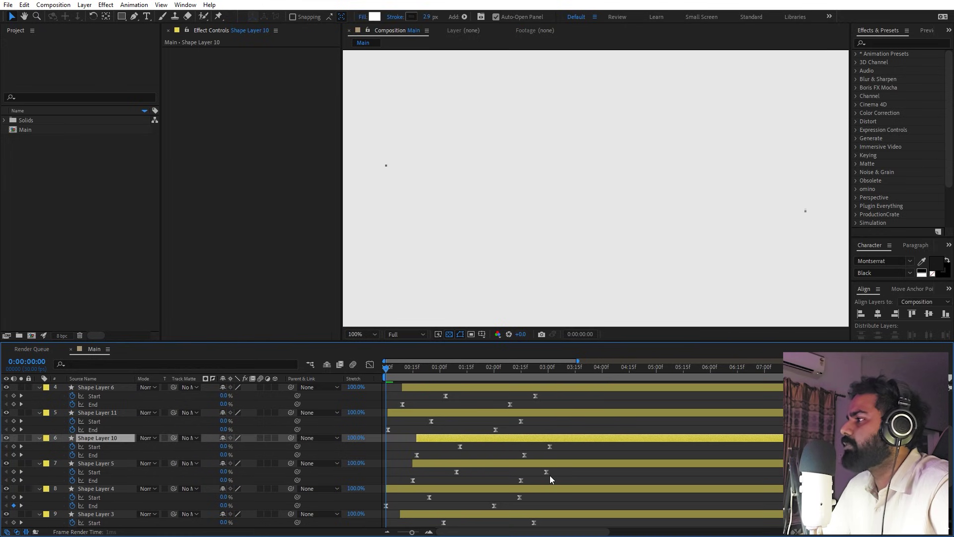
pyautogui.press('space')
pyautogui.scroll(-2, 591, 260)
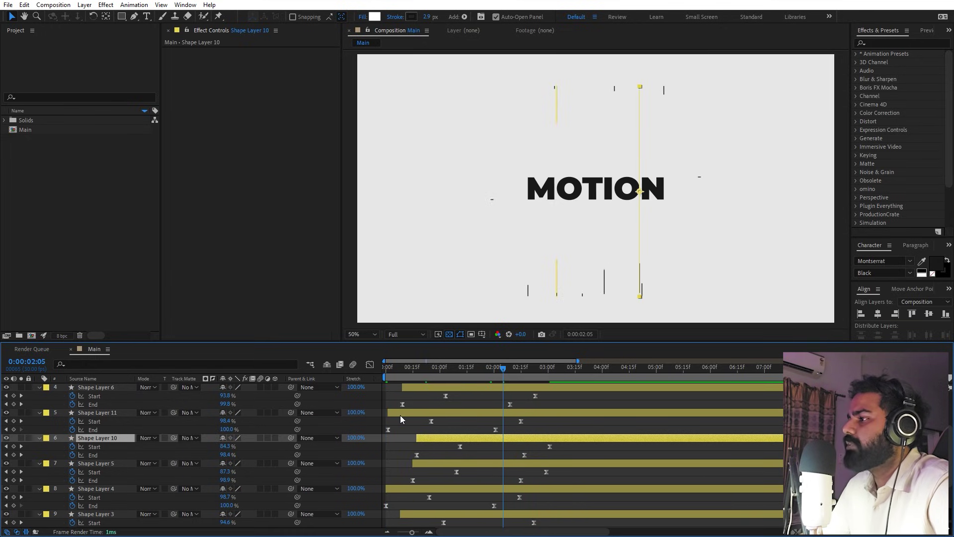
# - Select all layers and collapse their revealed keyframe properties
pyautogui.click(368, 413)
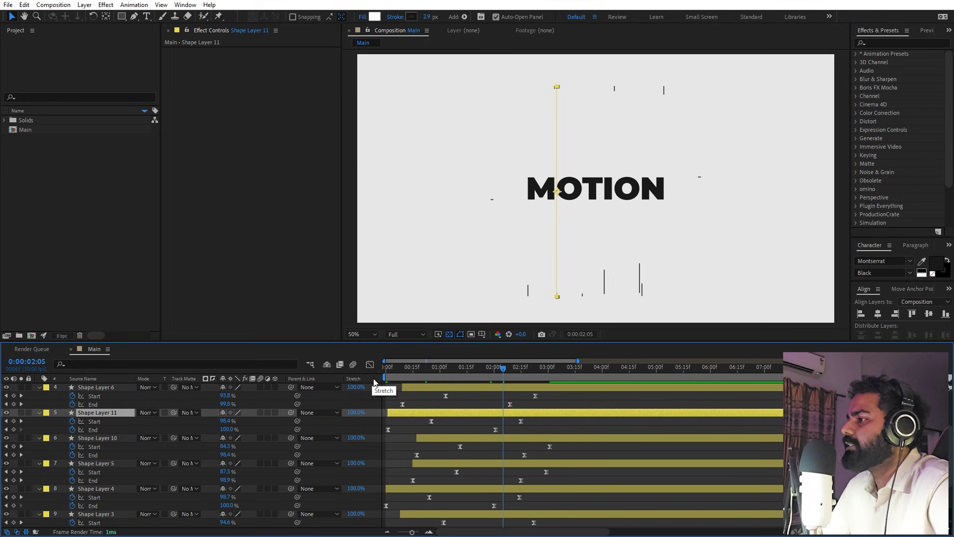
pyautogui.hotkey('ctrl', 'a')
pyautogui.press('u')
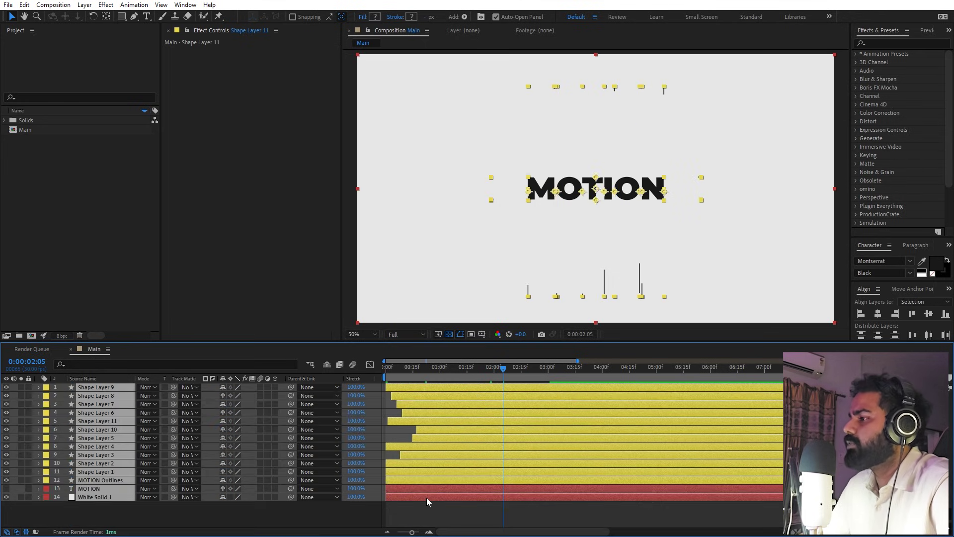
# - Replace the wording of the MOTION text layer with GRAPHICS
pyautogui.click(69, 518)
pyautogui.click(30, 488)
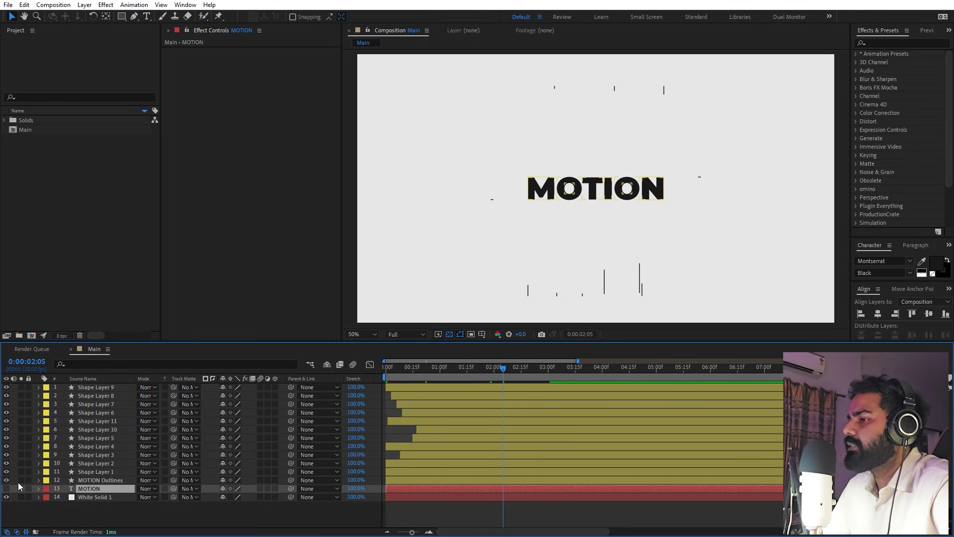
pyautogui.doubleClick(105, 490)
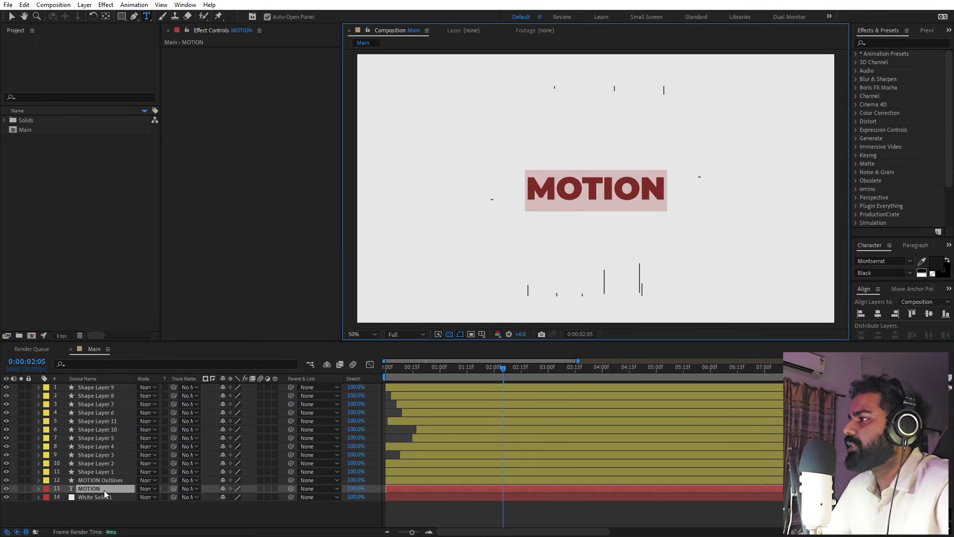
pyautogui.write('GRAPHICS')
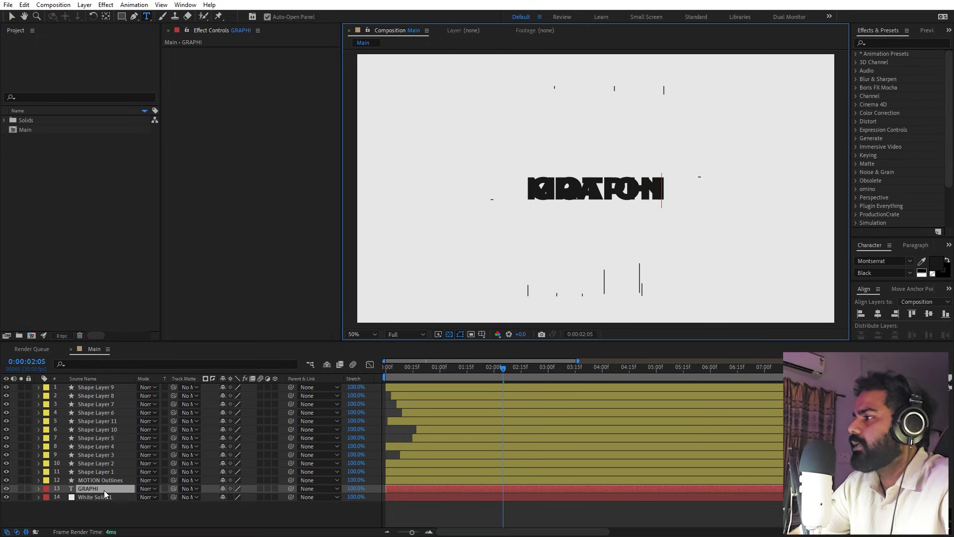
# - Create a shape outlines layer from the GRAPHICS text layer
pyautogui.click(99, 489)
pyautogui.rightClick(90, 490)
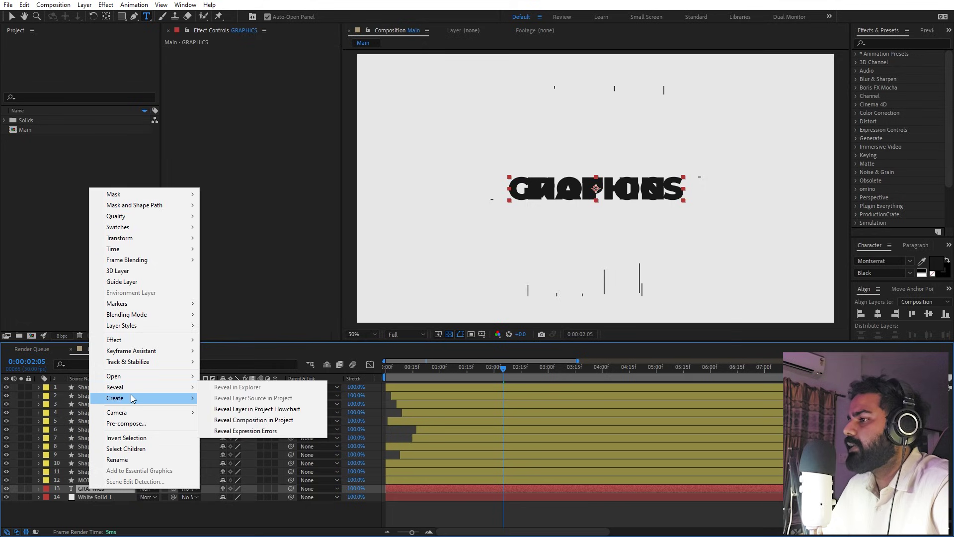
pyautogui.moveTo(162, 398)
pyautogui.click(255, 409)
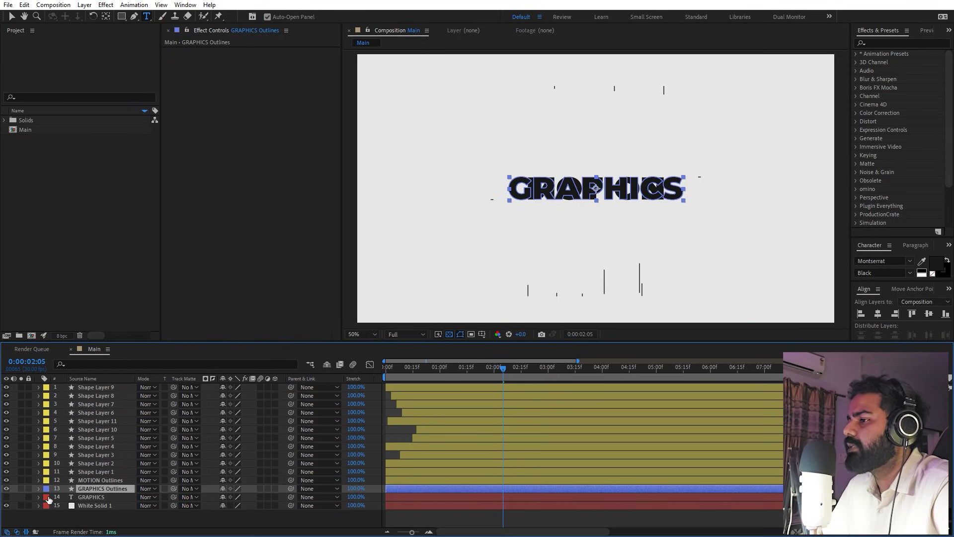
pyautogui.click(89, 497)
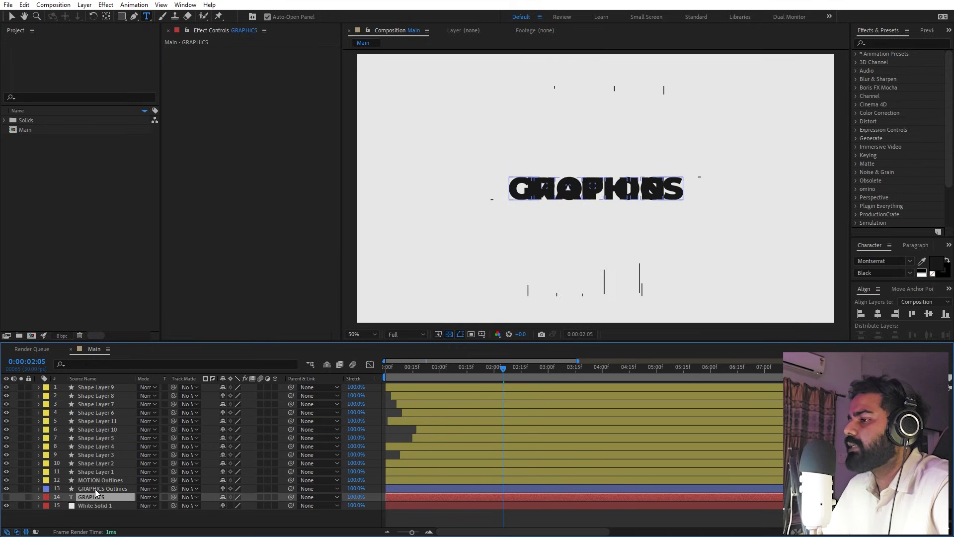
# - Set the GRAPHICS Outlines layer's label colour to Purple and move the layer above all others
pyautogui.click(55, 490)
pyautogui.click(47, 490)
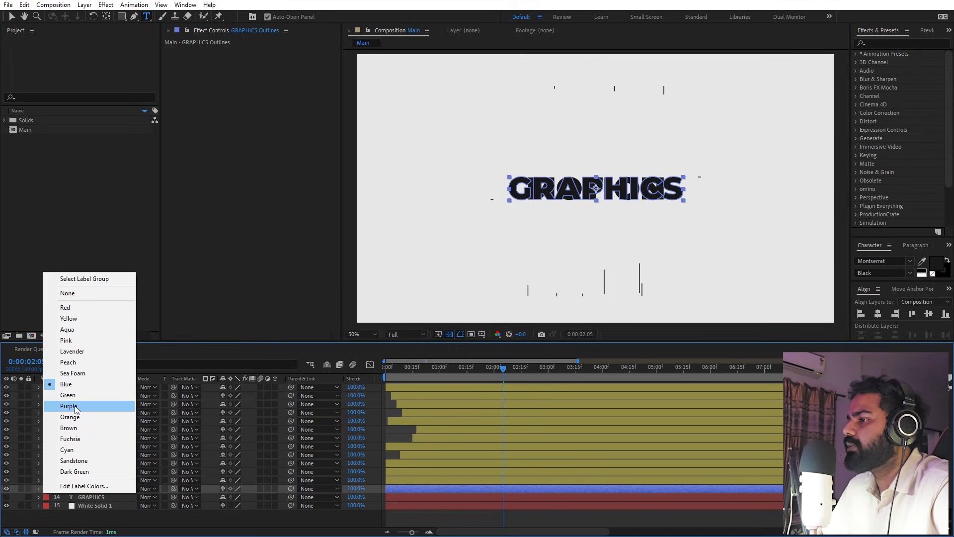
pyautogui.click(89, 404)
pyautogui.moveTo(97, 489); pyautogui.dragTo(91, 389)
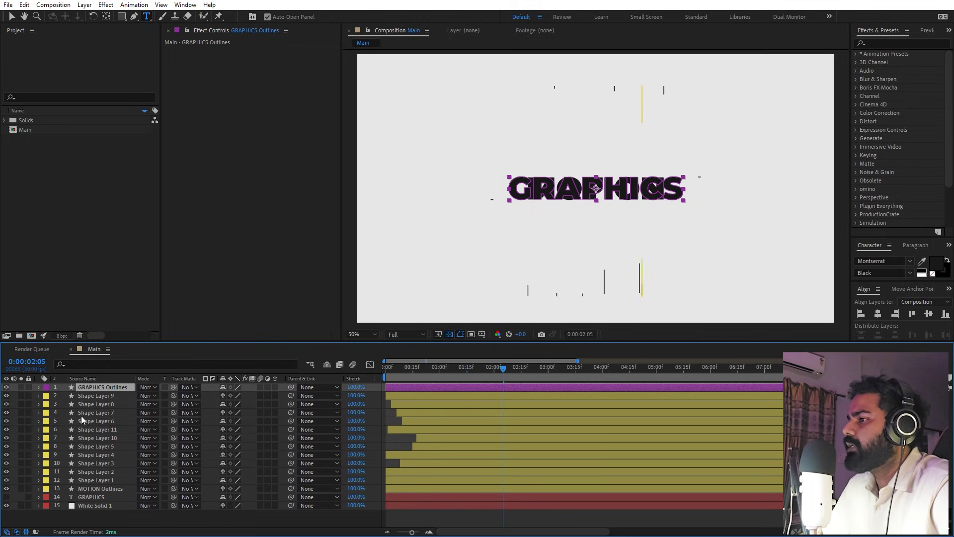
# - Shift all the yellow line layers and MOTION Outlines together in time so they start just before 5 seconds
pyautogui.click(92, 396)
pyautogui.keyDown('shift'); pyautogui.click(97, 488); pyautogui.keyUp('shift')
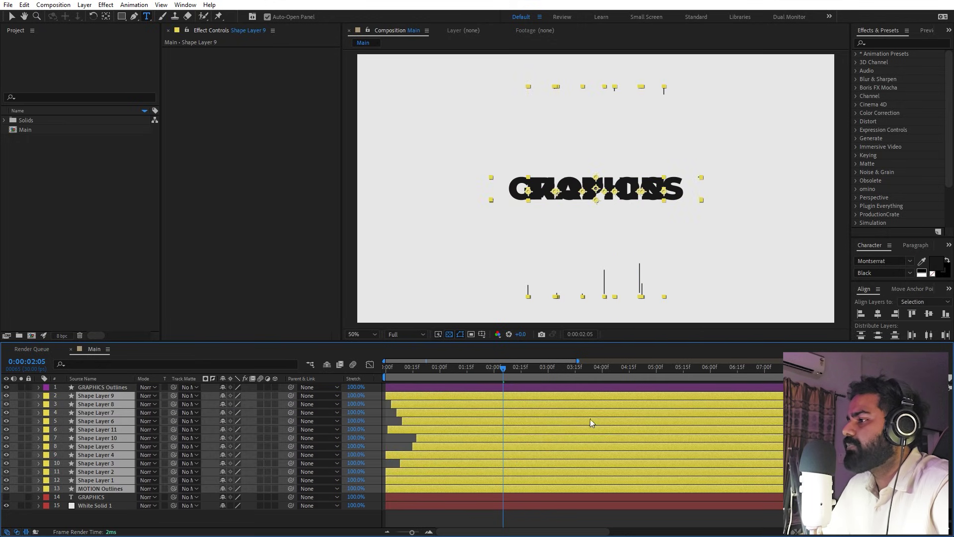
pyautogui.moveTo(429, 410); pyautogui.dragTo(692, 417)
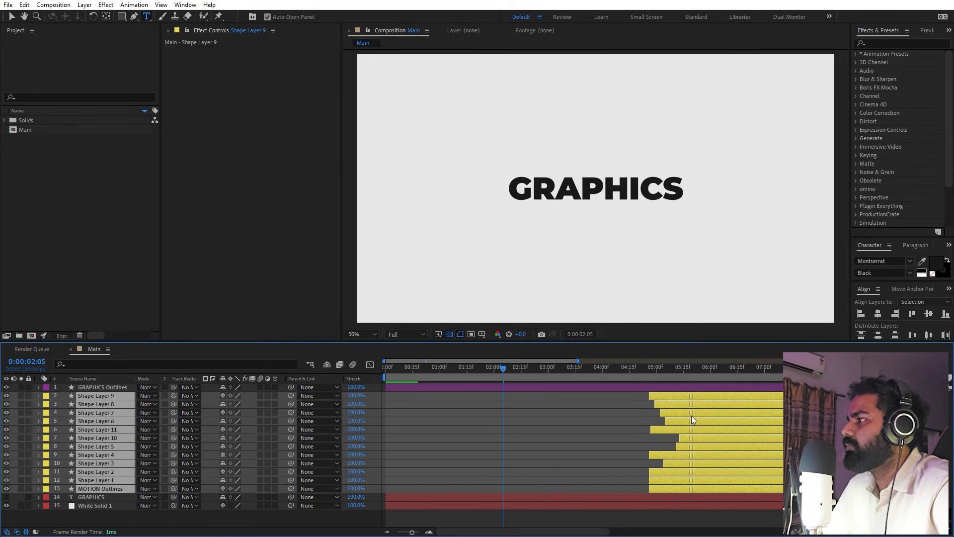
# - Copy the animated Trim Paths End property from MOTION Outlines to GRAPHICS Outlines at the composition's start and preview the reveal
pyautogui.click(492, 386)
pyautogui.press('Home')
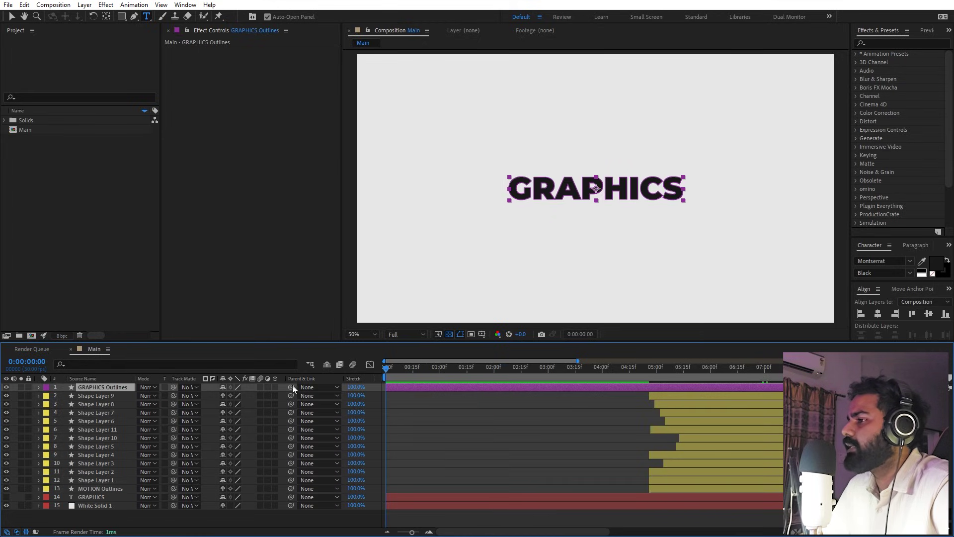
pyautogui.click(656, 491)
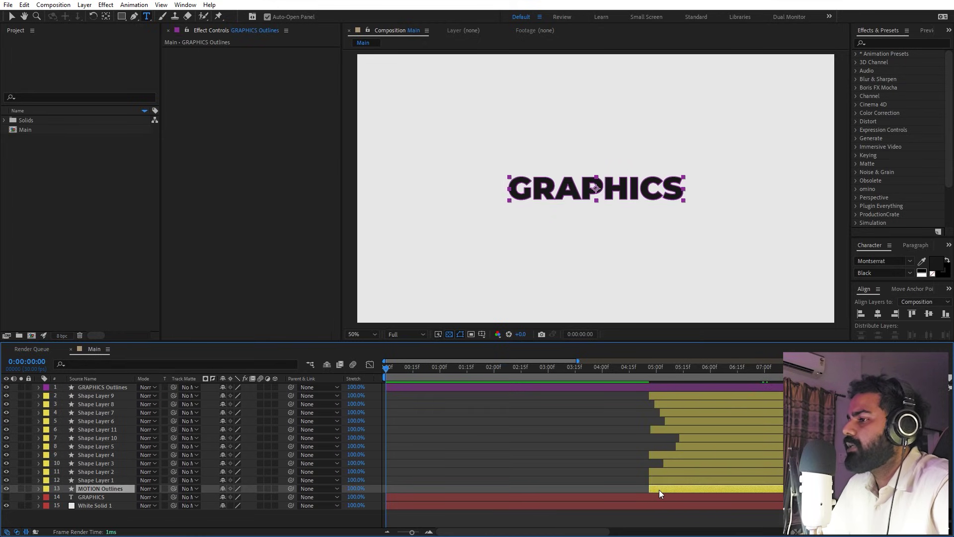
pyautogui.press('u')
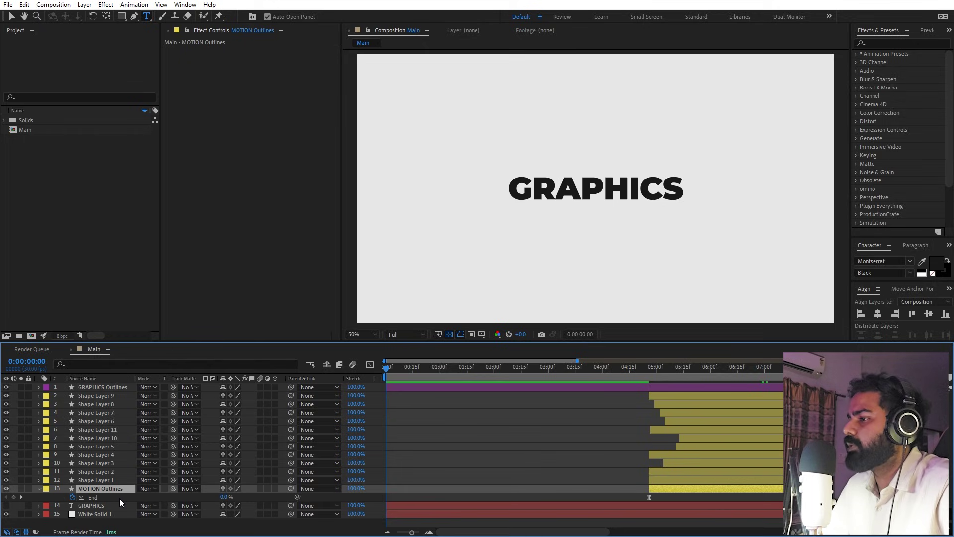
pyautogui.click(92, 498)
pyautogui.click(102, 388)
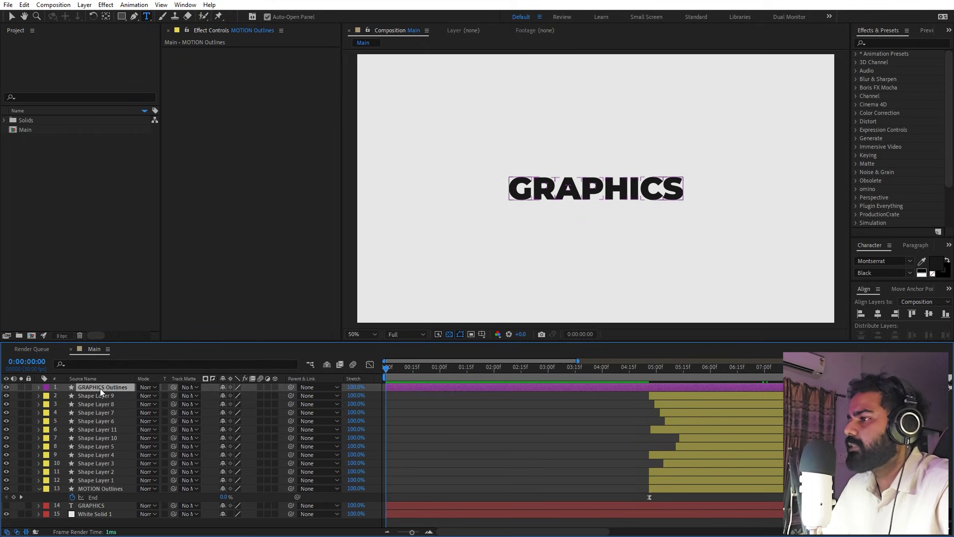
pyautogui.press('space')
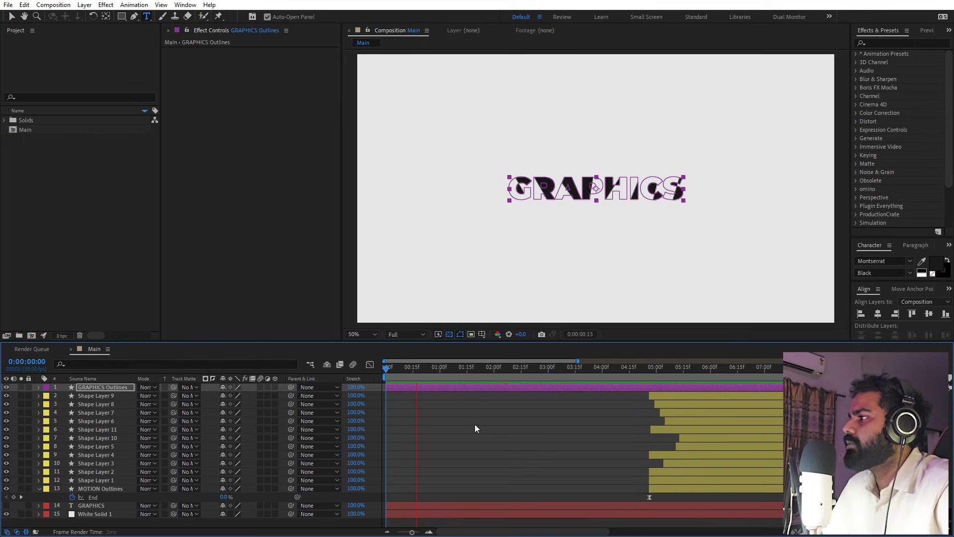
pyautogui.press('space')
pyautogui.click(591, 442)
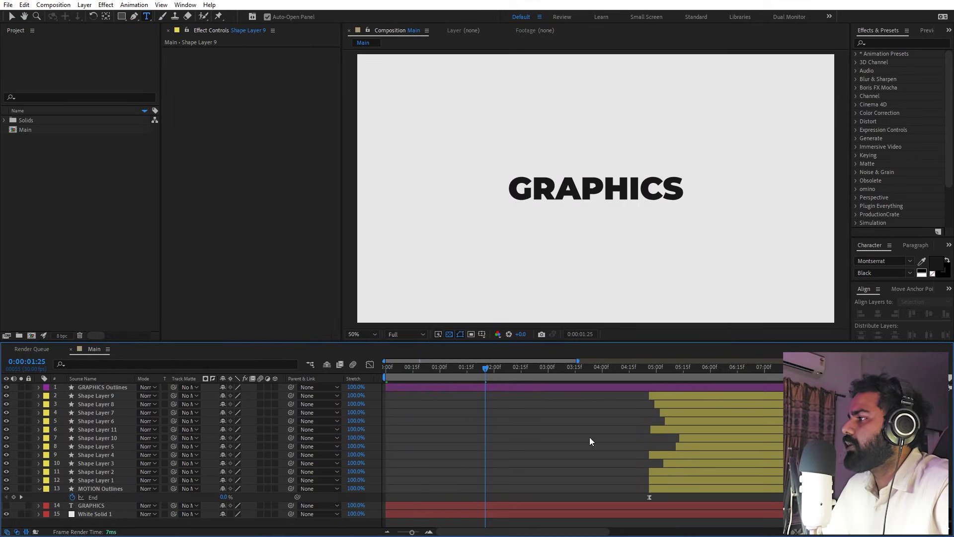
# - Duplicate Shape Layer 1, move the copy above all layers, shift it to the timeline's start and set its label colour to Purple
pyautogui.moveTo(647, 370); pyautogui.dragTo(671, 371)
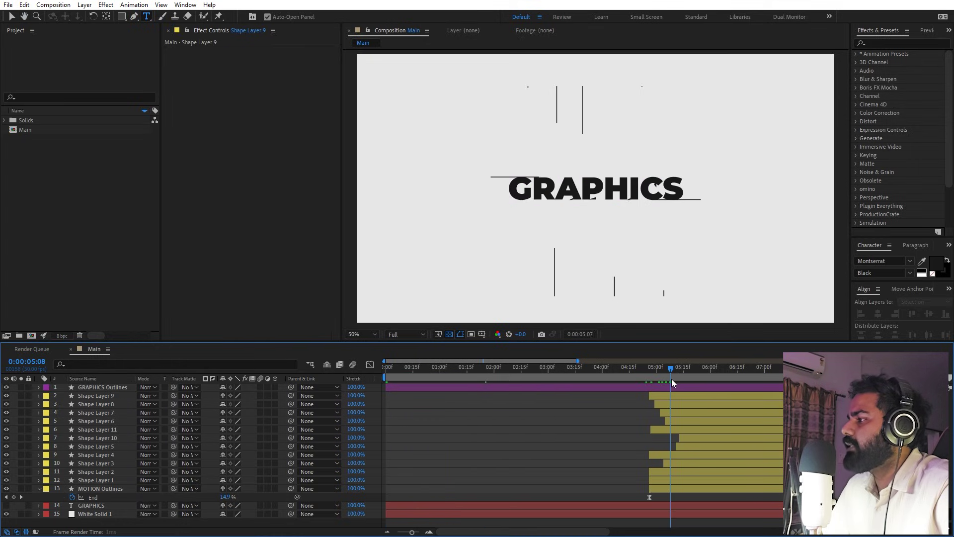
pyautogui.click(662, 480)
pyautogui.hotkey('ctrl', 'd')
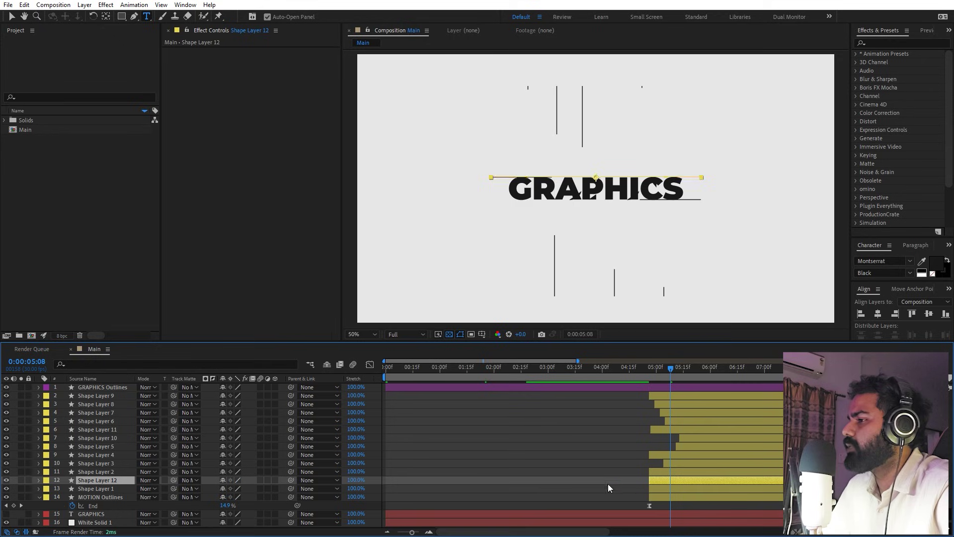
pyautogui.moveTo(91, 421); pyautogui.dragTo(91, 384)
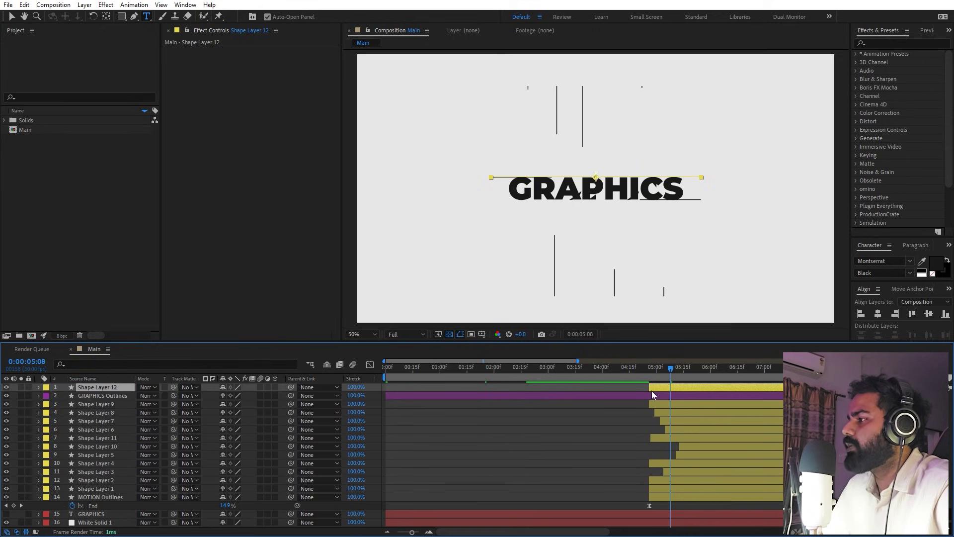
pyautogui.moveTo(467, 398); pyautogui.dragTo(404, 391)
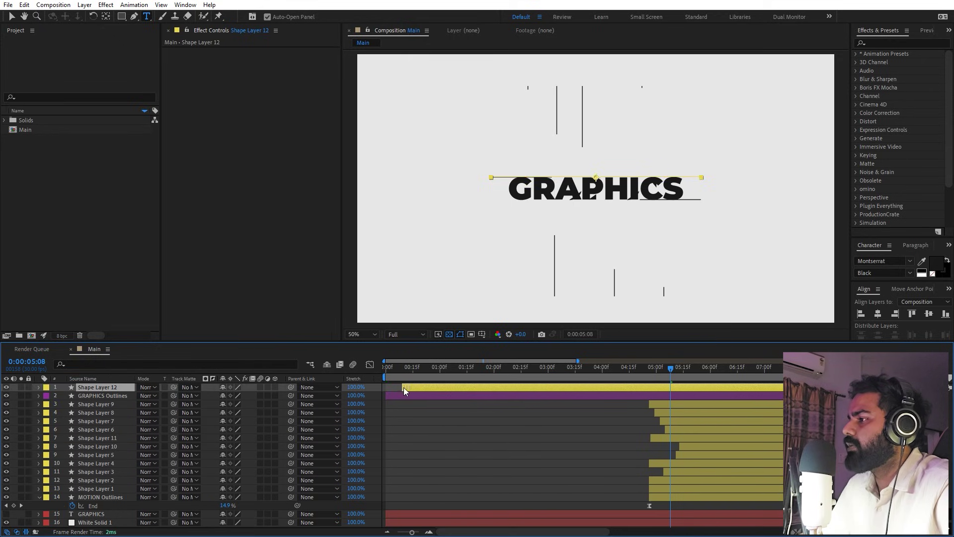
pyautogui.click(45, 388)
pyautogui.click(74, 302)
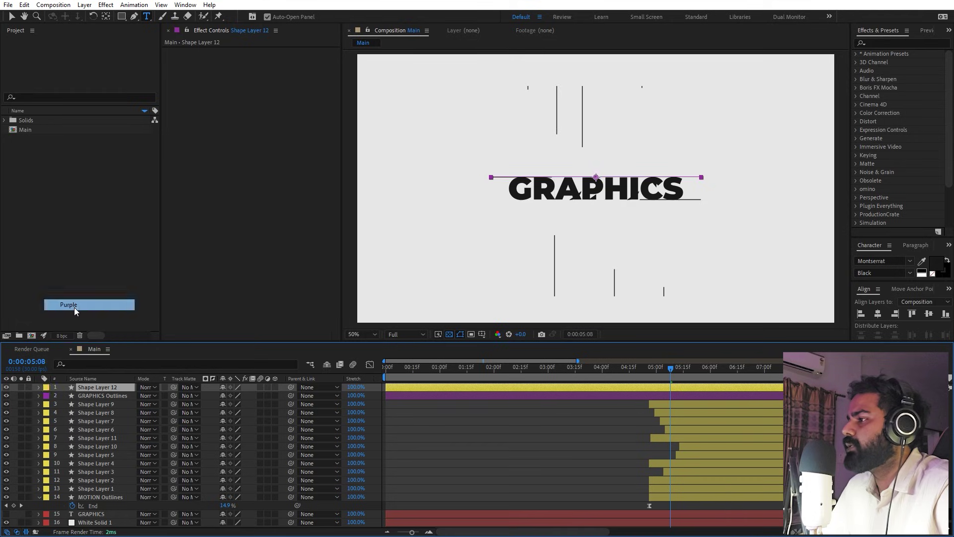
# - Duplicate the purple horizontal line along the top of GRAPHICS and place the copy along the word's bottom edge
pyautogui.press('space')
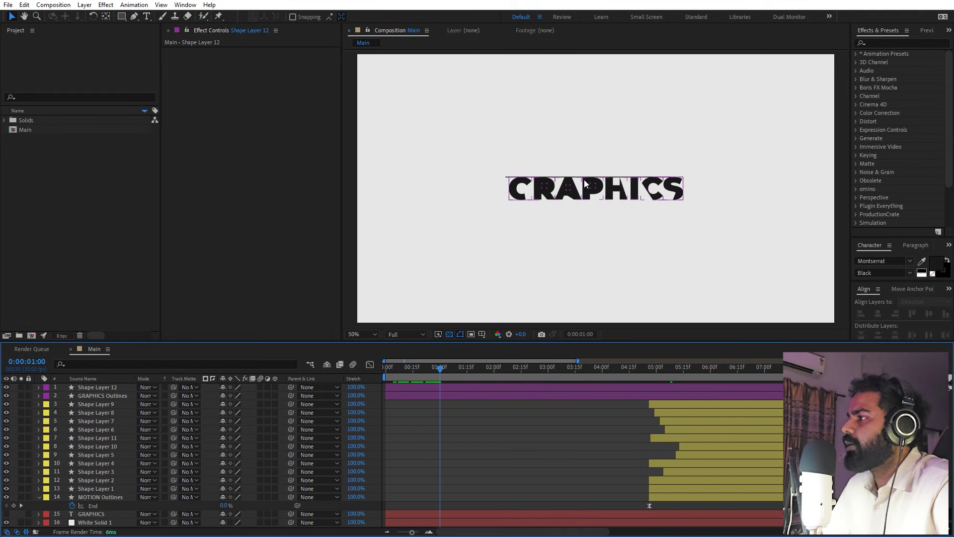
pyautogui.press('v')
pyautogui.click(643, 212)
pyautogui.press('.')
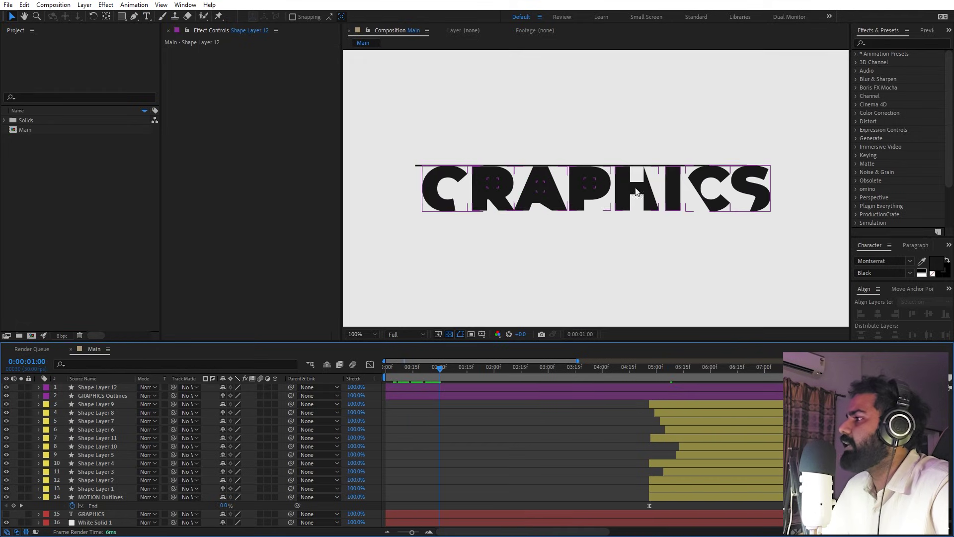
pyautogui.click(597, 165)
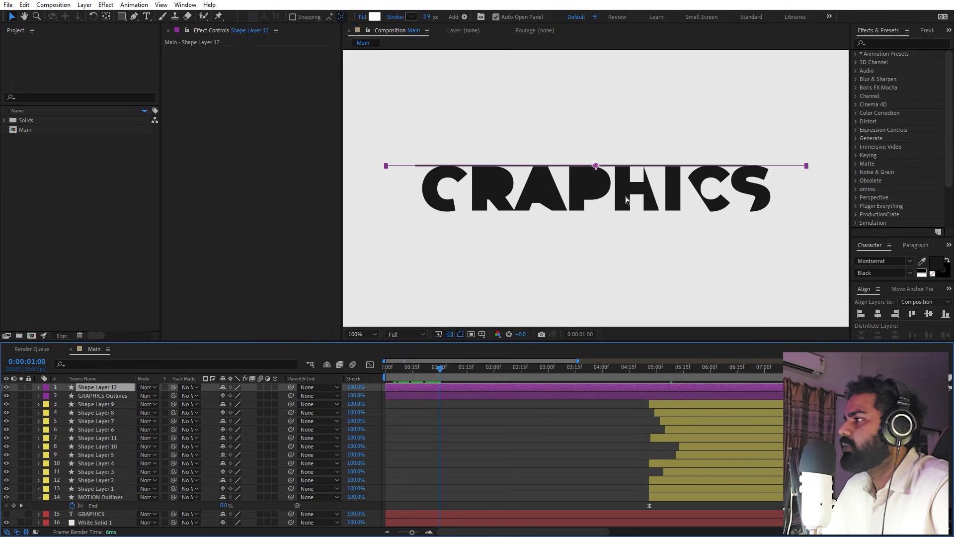
pyautogui.hotkey('ctrl', 'd')
pyautogui.moveTo(597, 165); pyautogui.dragTo(596, 211)
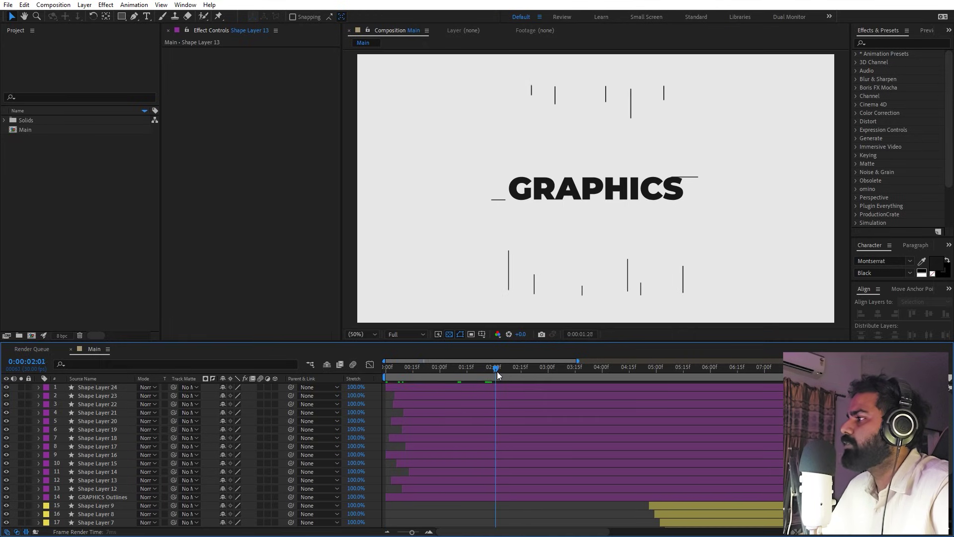
# - Shift all yellow line layers and MOTION Outlines together so they begin at the start of the timeline
pyautogui.scroll(-4, 555, 399)
pyautogui.click(661, 416)
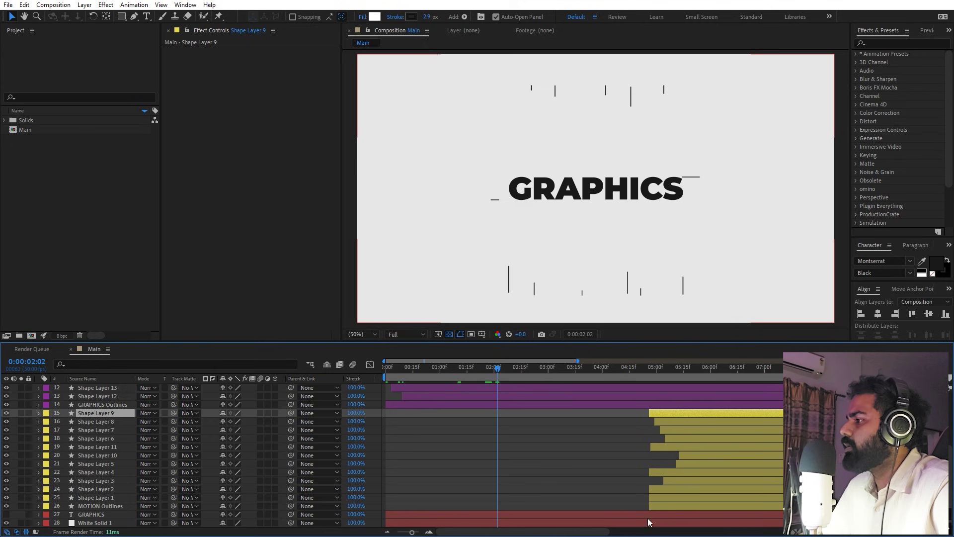
pyautogui.keyDown('shift'); pyautogui.click(659, 507); pyautogui.keyUp('shift')
pyautogui.moveTo(671, 424); pyautogui.dragTo(411, 435)
pyautogui.click(534, 372)
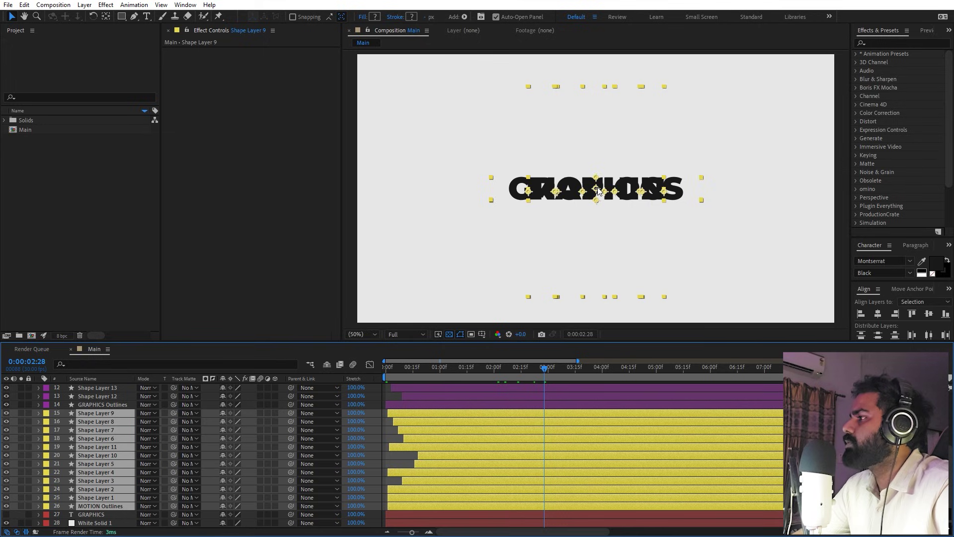
# - Move the MOTION outlines and their yellow lines up about 100 px so the word sits above GRAPHICS
pyautogui.hotkey('shift', 'Up')
pyautogui.hotkey('shift', 'Up')
pyautogui.hotkey('shift', 'Up')
pyautogui.hotkey('shift', 'Up')
pyautogui.hotkey('shift', 'Up')
pyautogui.hotkey('shift', 'Up')
pyautogui.hotkey('shift', 'Up')
pyautogui.hotkey('shift', 'Up')
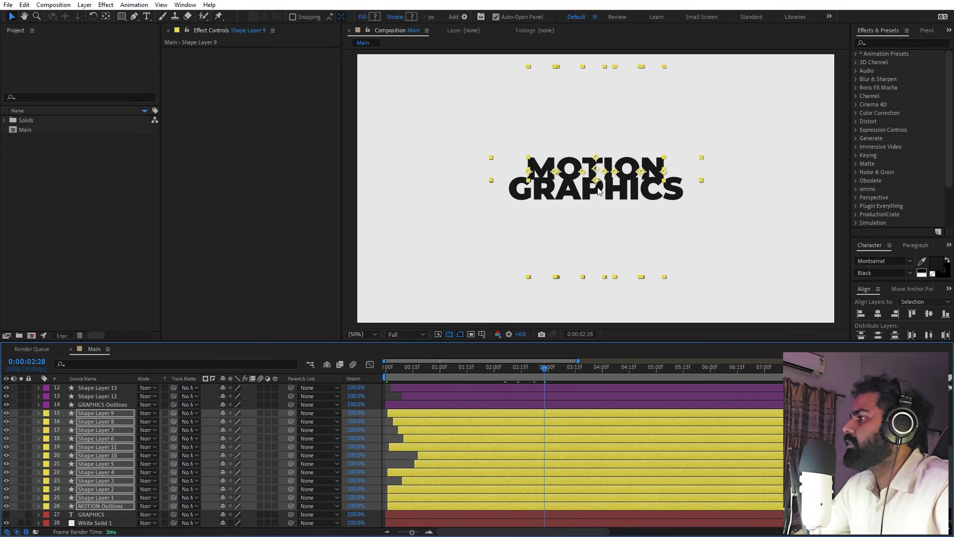
pyautogui.hotkey('shift', 'Up')
pyautogui.hotkey('shift', 'Up')
# - Move GRAPHICS Outlines and all purple line layers down about 60 px and play the animation from the start
pyautogui.click(440, 405)
pyautogui.scroll(4, 442, 403)
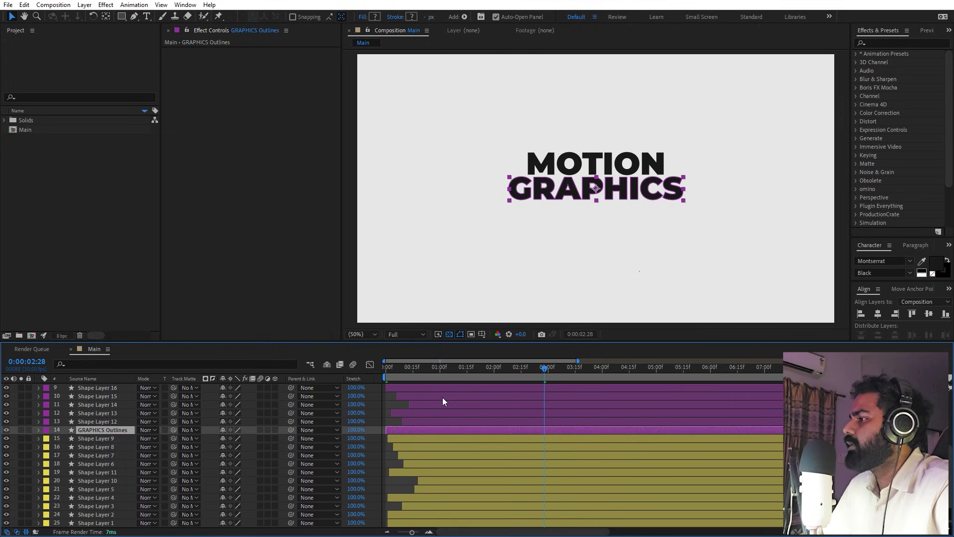
pyautogui.keyDown('shift'); pyautogui.click(445, 390); pyautogui.keyUp('shift')
pyautogui.hotkey('shift', 'Down')
pyautogui.hotkey('shift', 'Down')
pyautogui.hotkey('shift', 'Down')
pyautogui.hotkey('shift', 'Down')
pyautogui.hotkey('shift', 'Down')
pyautogui.hotkey('shift', 'Down')
pyautogui.scroll(-4, 446, 390)
pyautogui.click(717, 243)
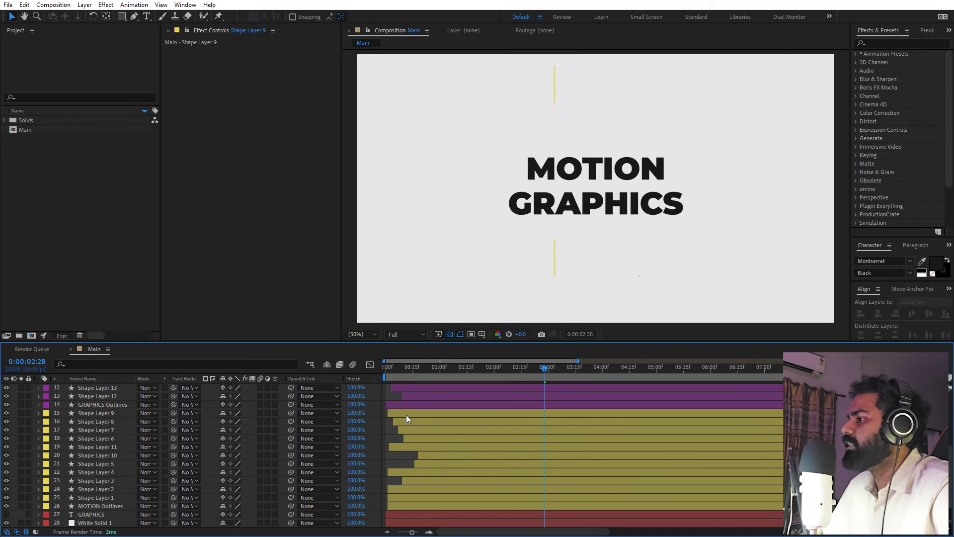
pyautogui.press('Home')
pyautogui.press('space')
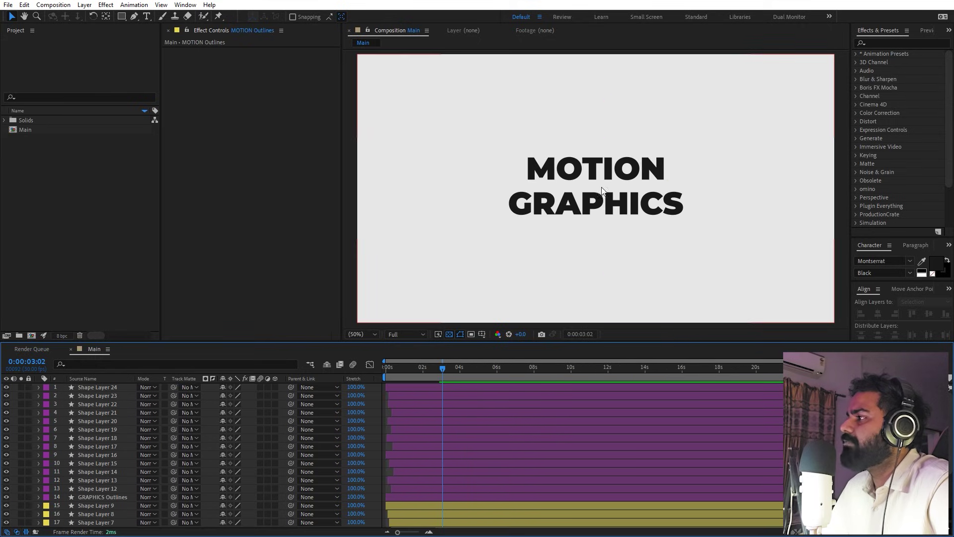
# - Duplicate MOTION Outlines and offset the copy in time so it starts at frame 3
pyautogui.scroll(-4, 501, 425)
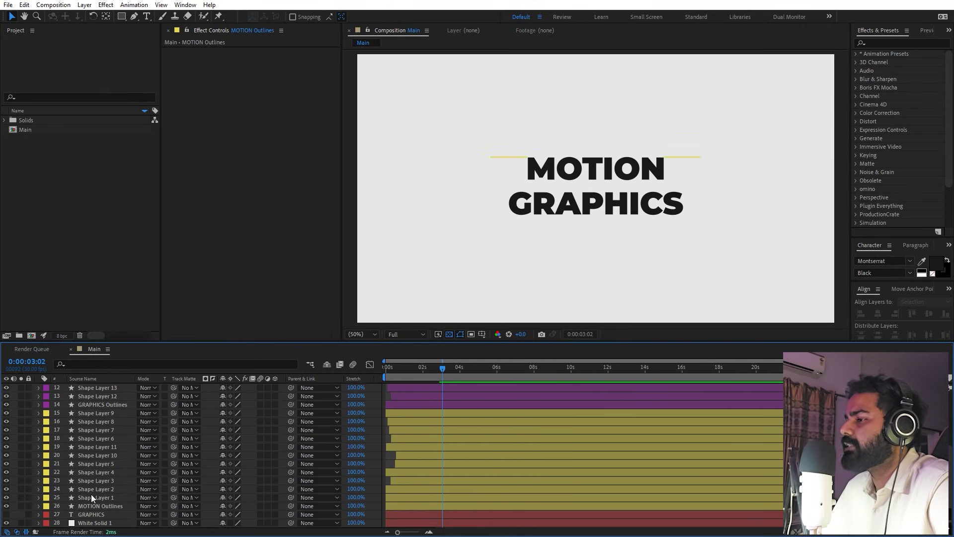
pyautogui.click(82, 506)
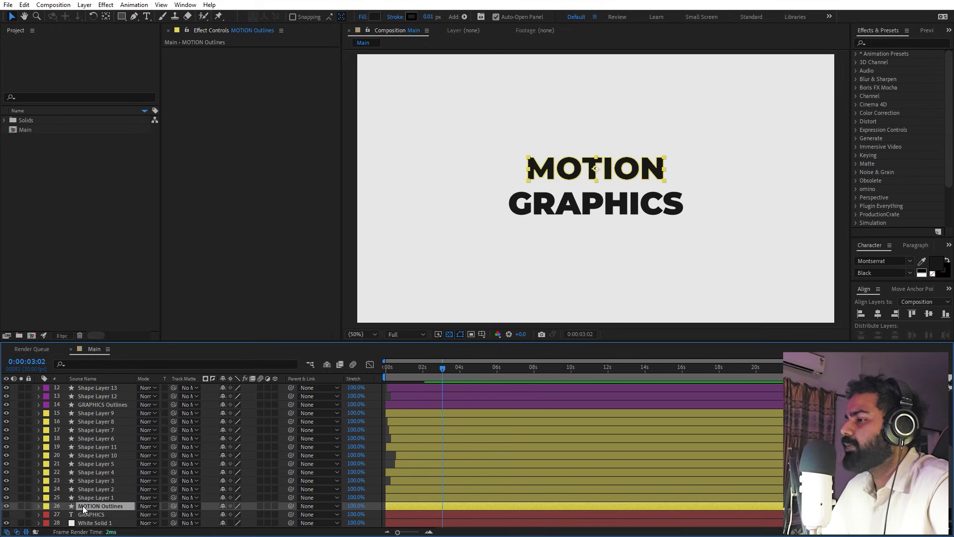
pyautogui.hotkey('ctrl', 'd')
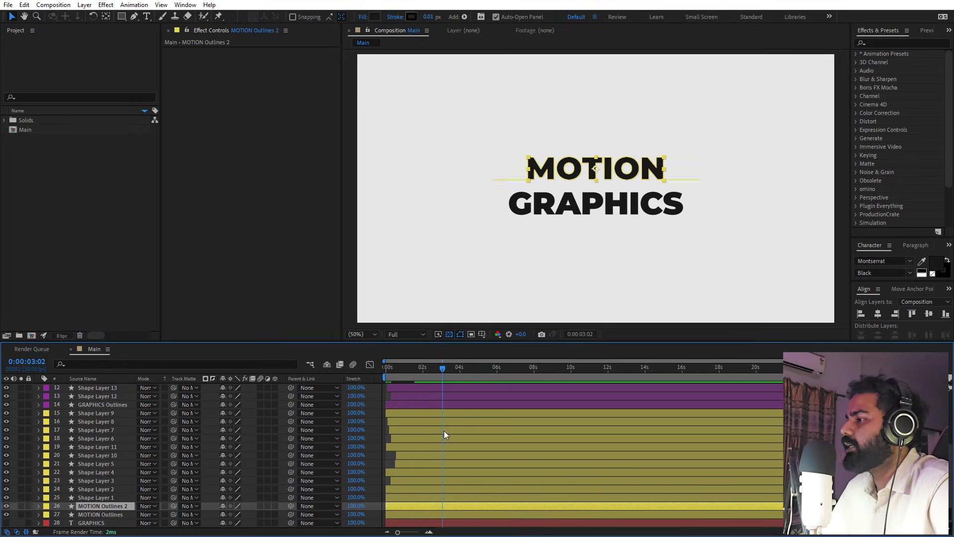
pyautogui.press('Home')
pyautogui.moveTo(402, 533); pyautogui.dragTo(440, 511)
# - Apply the Fill effect to the original MOTION Outlines layer and preview the offset colour reveal
pyautogui.click(461, 515)
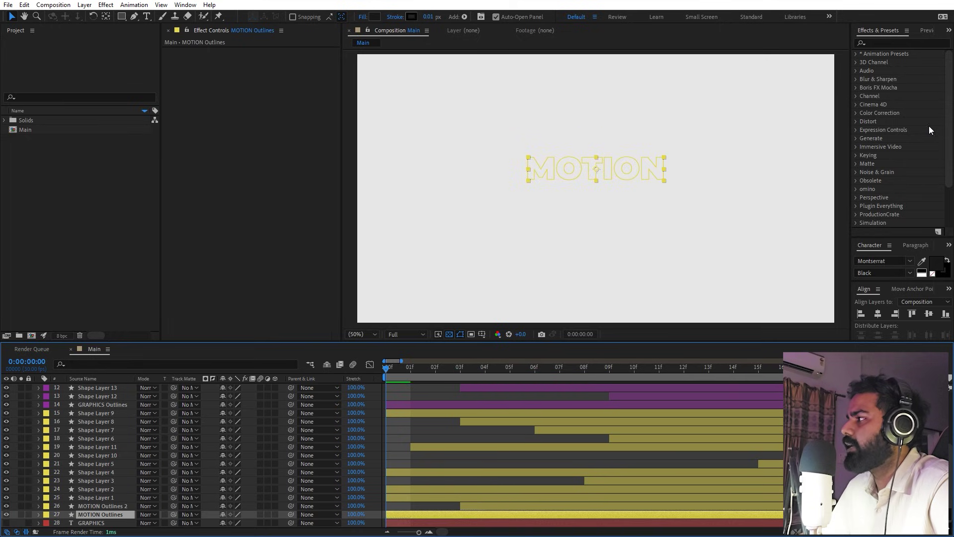
pyautogui.click(890, 43)
pyautogui.write('fill')
pyautogui.moveTo(891, 113); pyautogui.dragTo(411, 514)
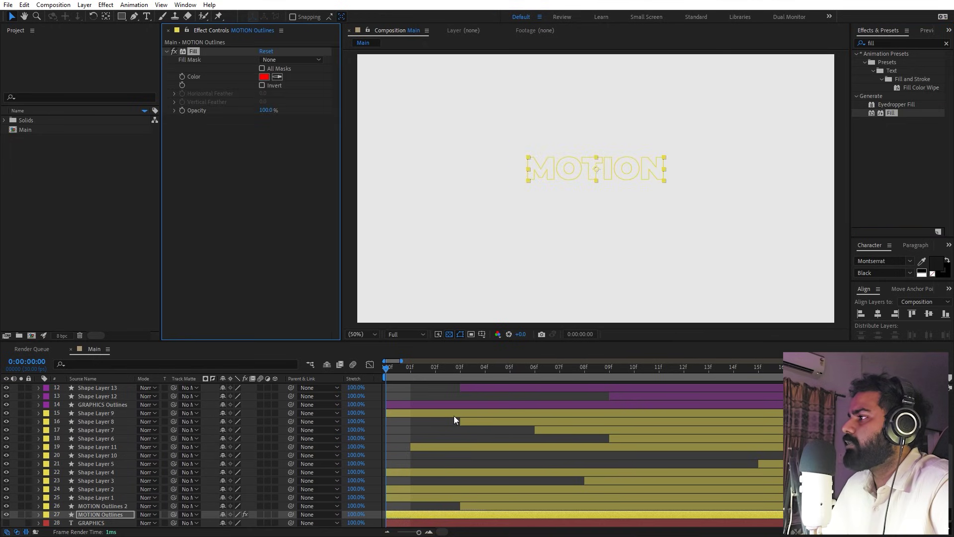
pyautogui.press('space')
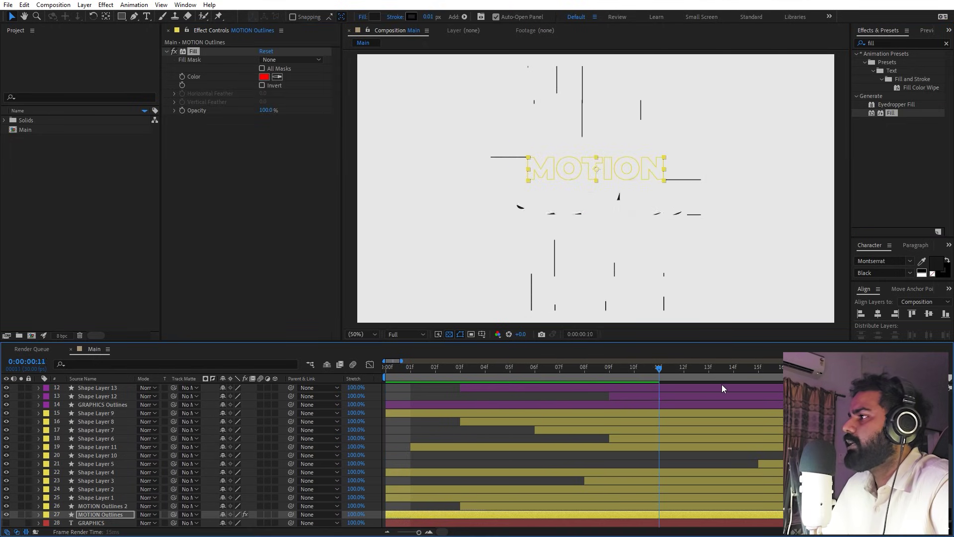
pyautogui.press('-')
pyautogui.moveTo(467, 369); pyautogui.dragTo(466, 395)
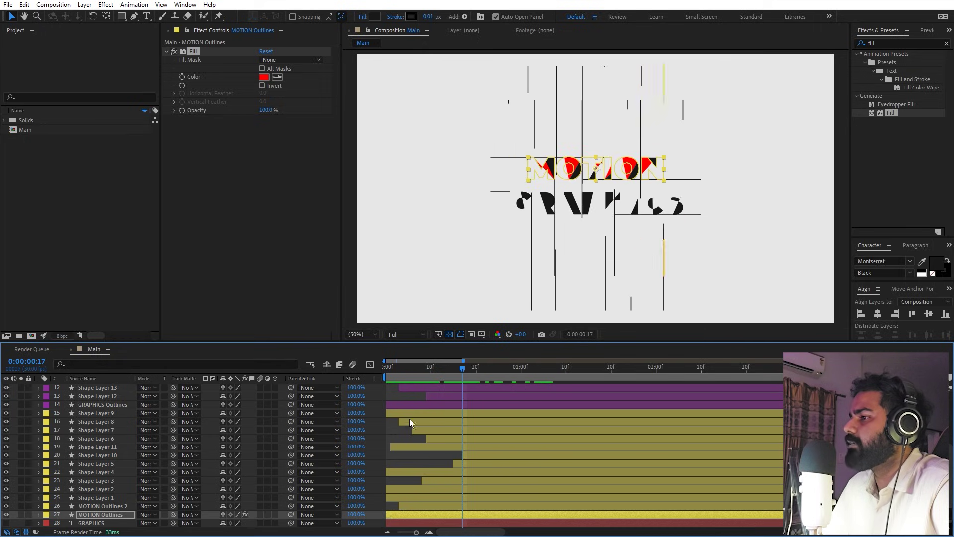
# - Duplicate GRAPHICS Outlines with the copy starting at frame 3, and apply the Fill effect to the original layer
pyautogui.click(92, 405)
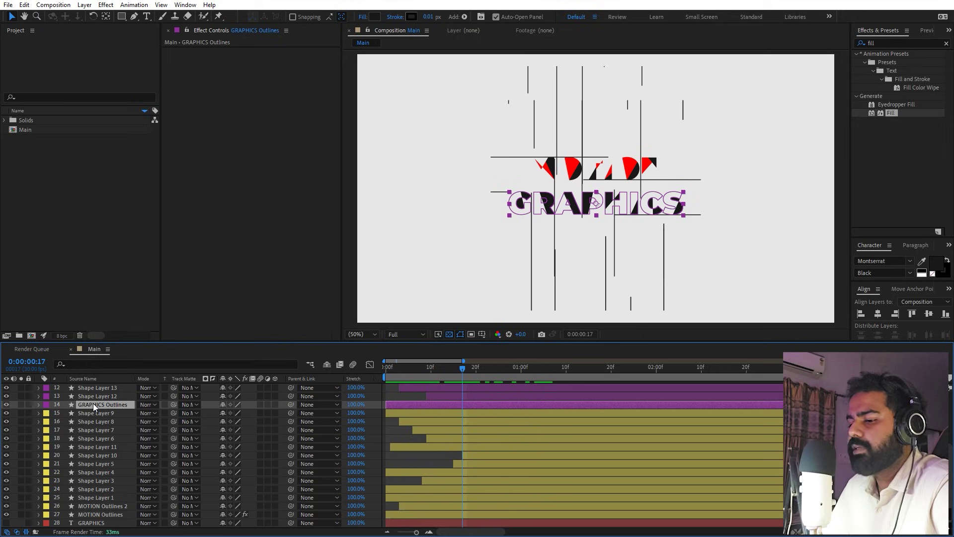
pyautogui.hotkey('ctrl', 'd')
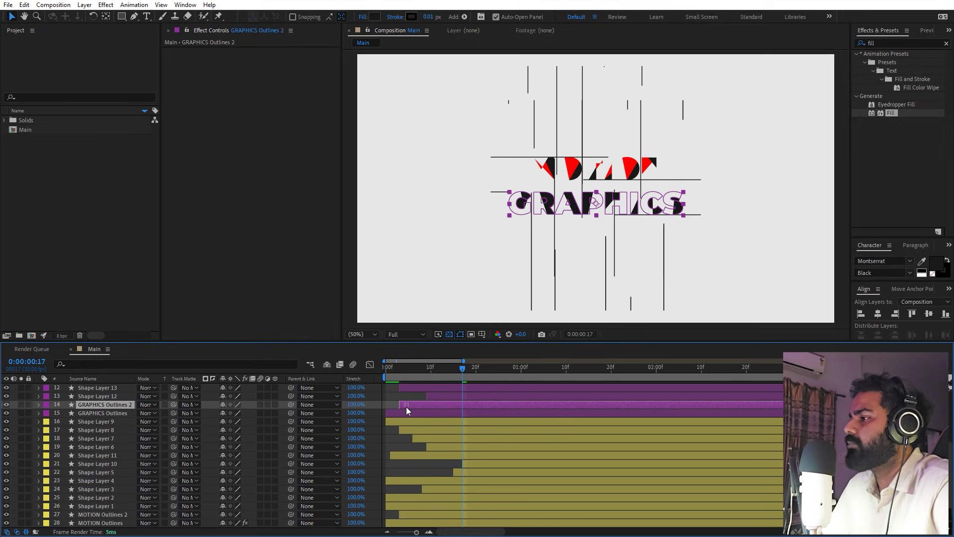
pyautogui.click(405, 416)
pyautogui.moveTo(891, 115); pyautogui.dragTo(470, 415)
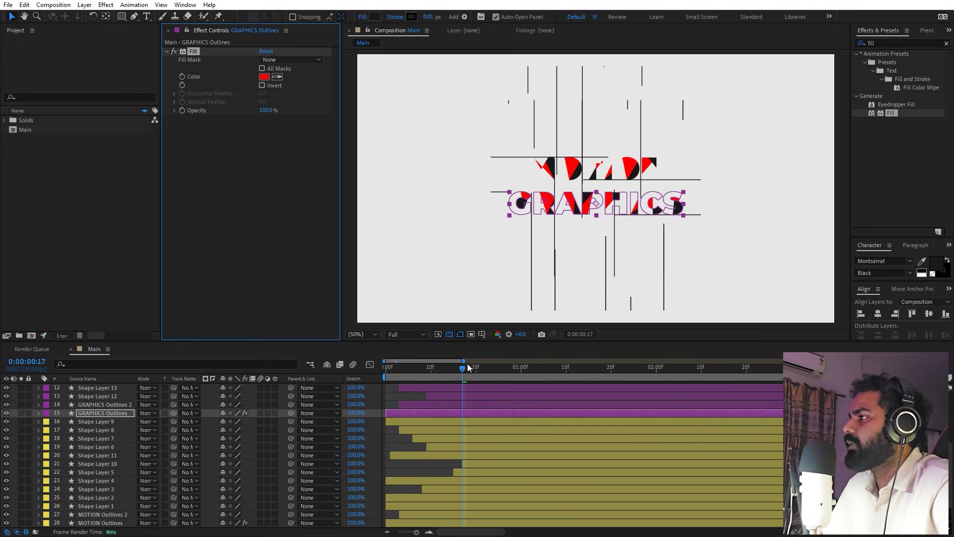
pyautogui.moveTo(471, 372); pyautogui.dragTo(725, 392)
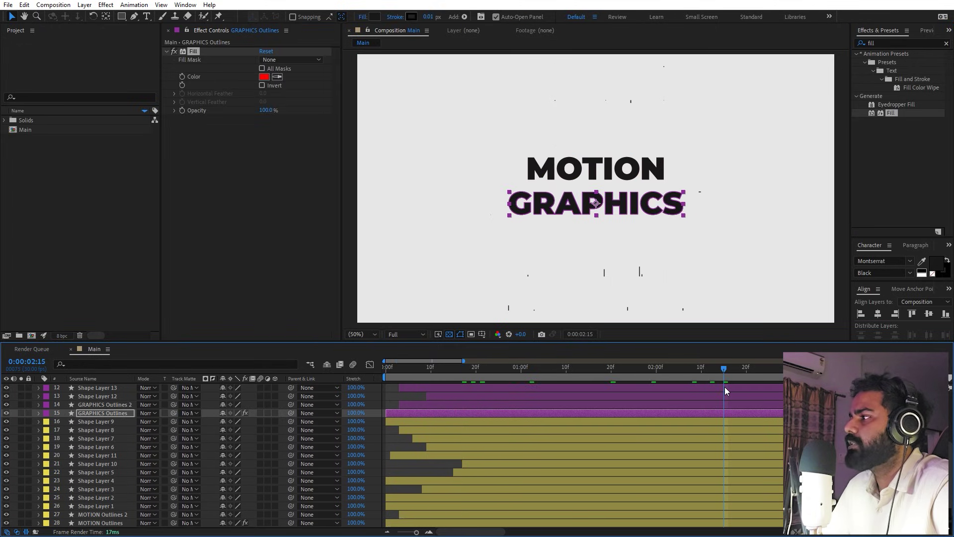
# - Keyframe the original GRAPHICS Outlines layer's opacity from 100% at 0:00:01:22 to 0% at 0:00:02:09
pyautogui.moveTo(619, 383)
pyautogui.mouseDown()
pyautogui.moveTo(567, 388)
pyautogui.moveTo(622, 393)
pyautogui.mouseUp()
pyautogui.press('t')
pyautogui.click(64, 422)
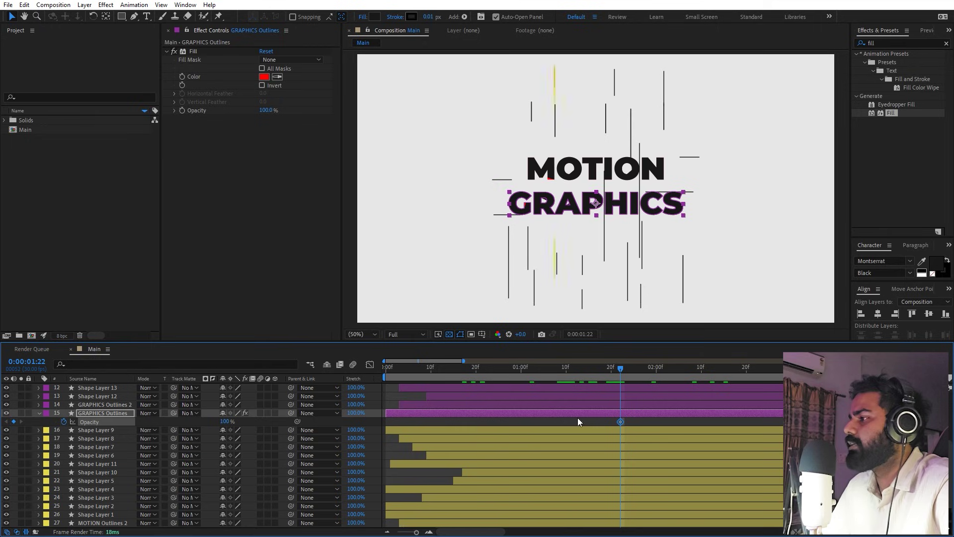
pyautogui.moveTo(623, 379); pyautogui.dragTo(697, 378)
pyautogui.moveTo(232, 425); pyautogui.dragTo(163, 429)
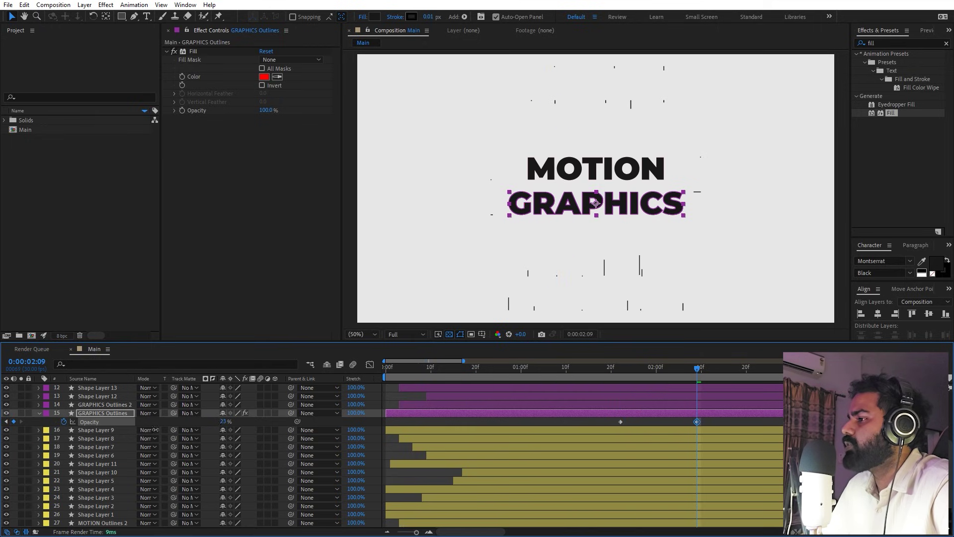
pyautogui.moveTo(618, 432); pyautogui.dragTo(782, 420)
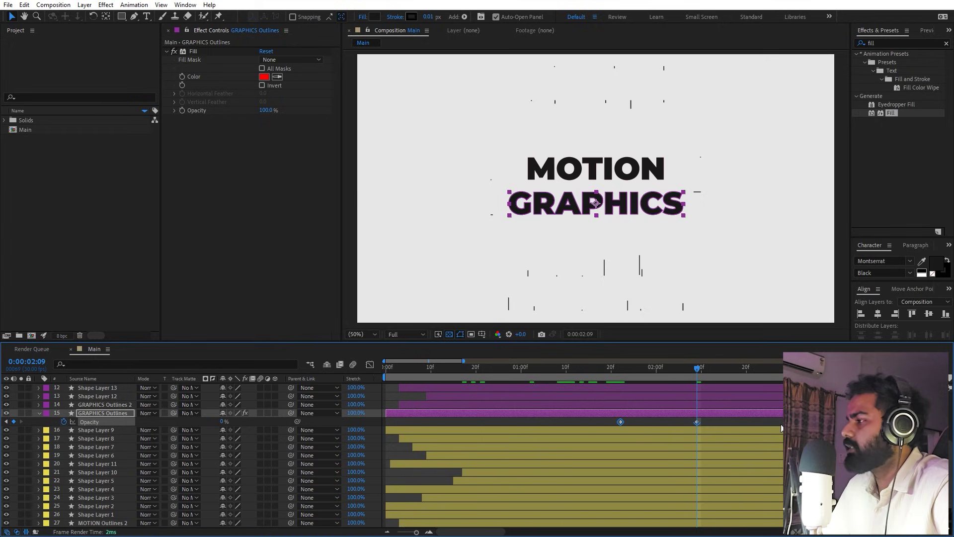
# - Paste the copied opacity fade keyframes onto the original MOTION Outlines layer at 0:00:01:22 and preview the animation
pyautogui.scroll(-1, 234, 507)
pyautogui.click(101, 506)
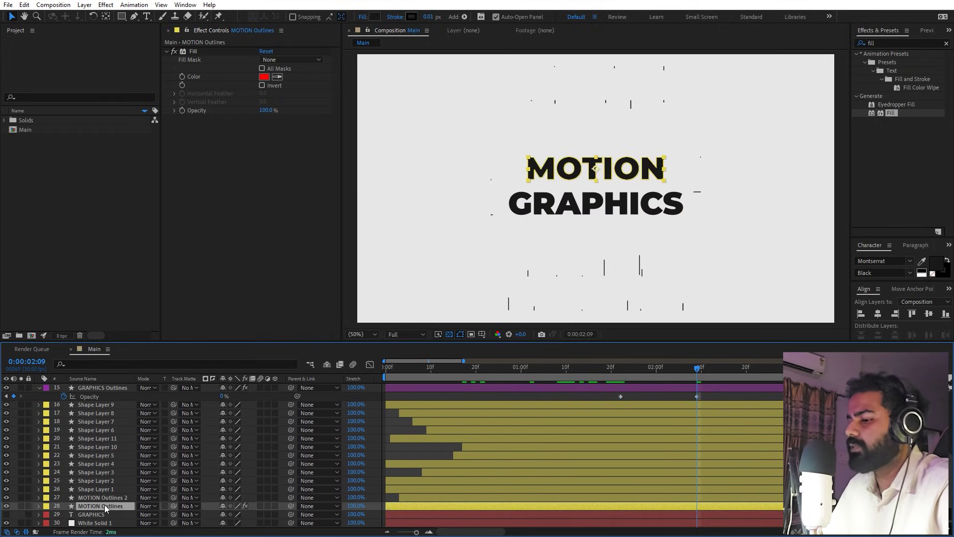
pyautogui.press('t')
pyautogui.click(620, 381)
pyautogui.hotkey('ctrl', 'v')
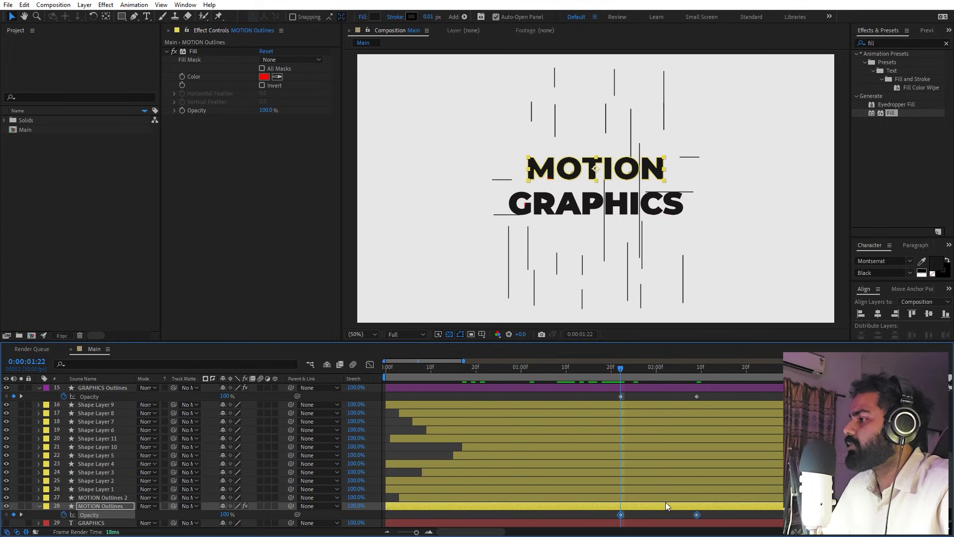
pyautogui.press('space')
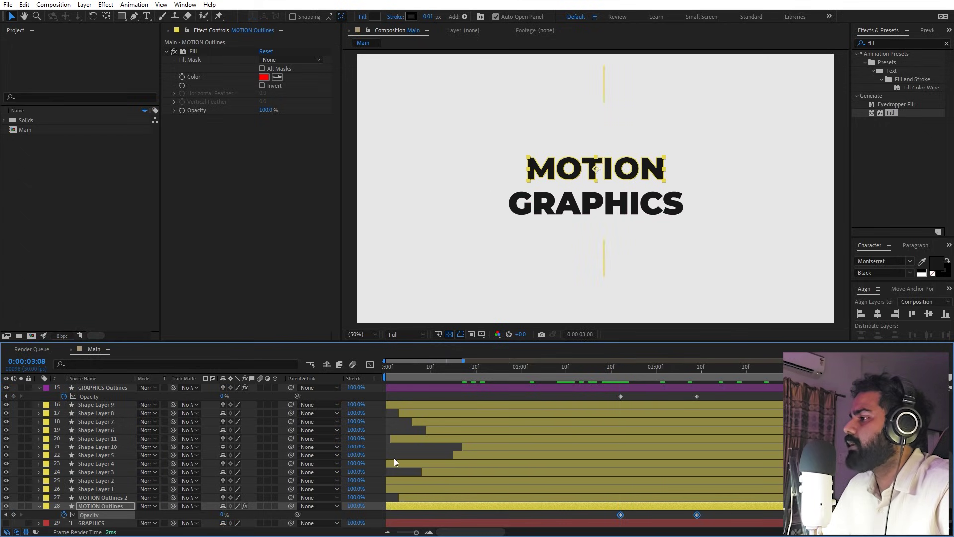
pyautogui.press('F2')
# - Pre-compose all the shape and outline layers, from Shape Layer 24 through MOTION Outlines, into a composition named Text
pyautogui.click(91, 507)
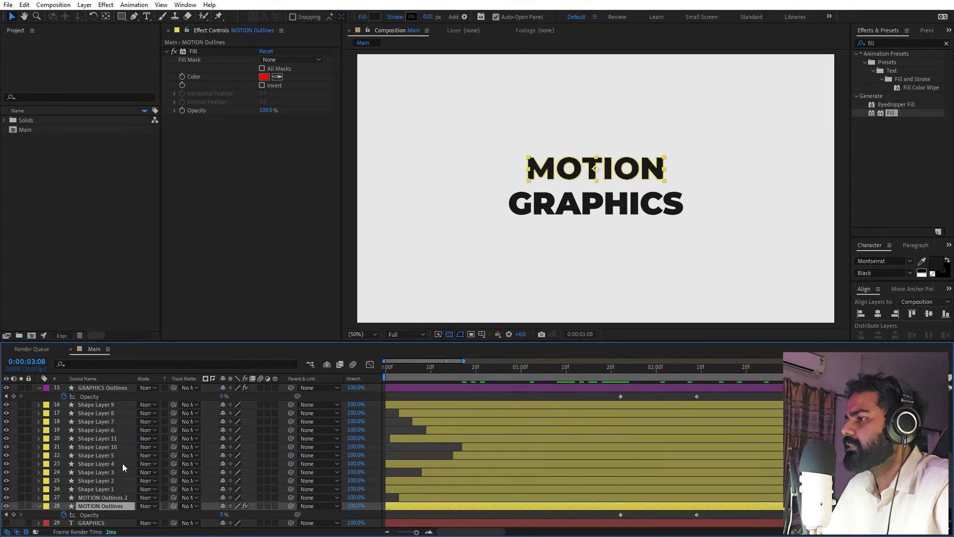
pyautogui.scroll(5, 110, 389)
pyautogui.keyDown('shift'); pyautogui.click(113, 391); pyautogui.keyUp('shift')
pyautogui.rightClick(113, 391)
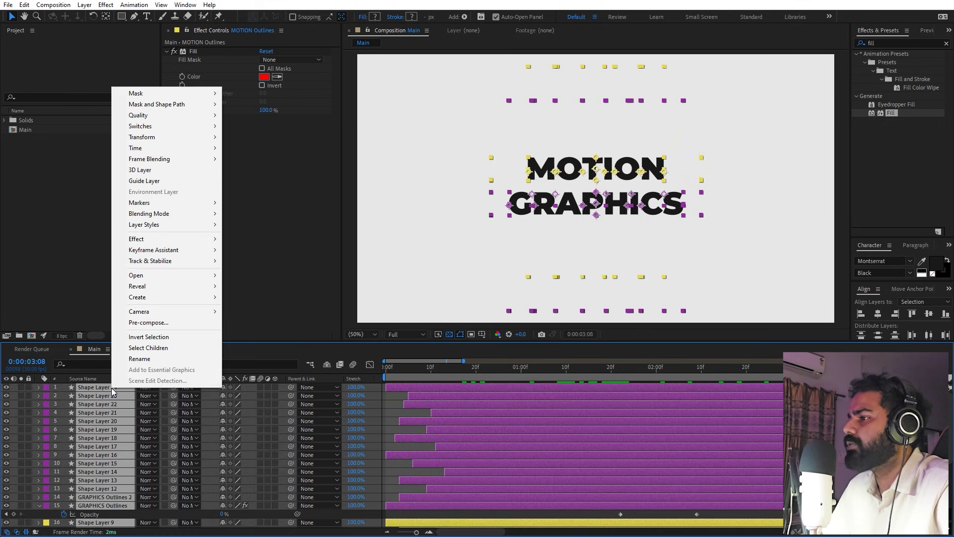
pyautogui.click(149, 322)
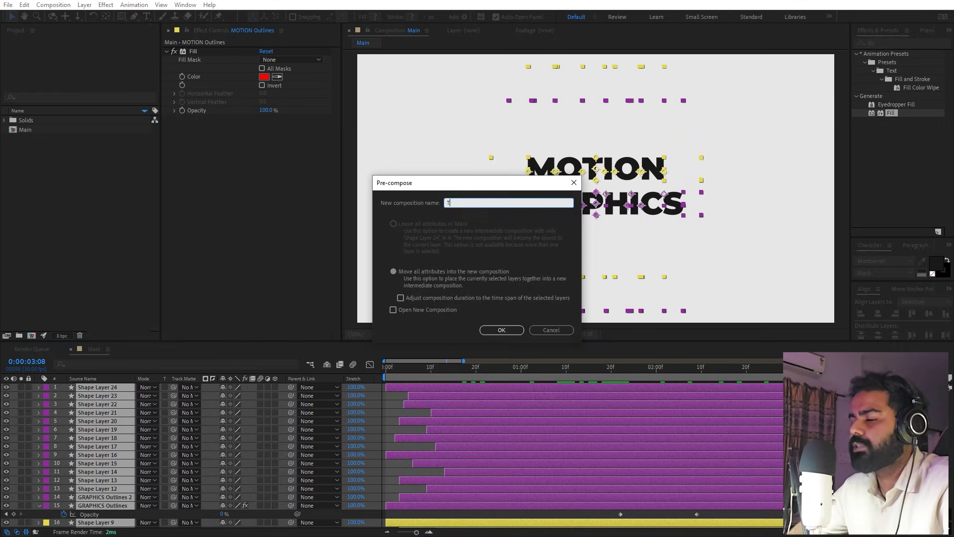
pyautogui.press('Return')
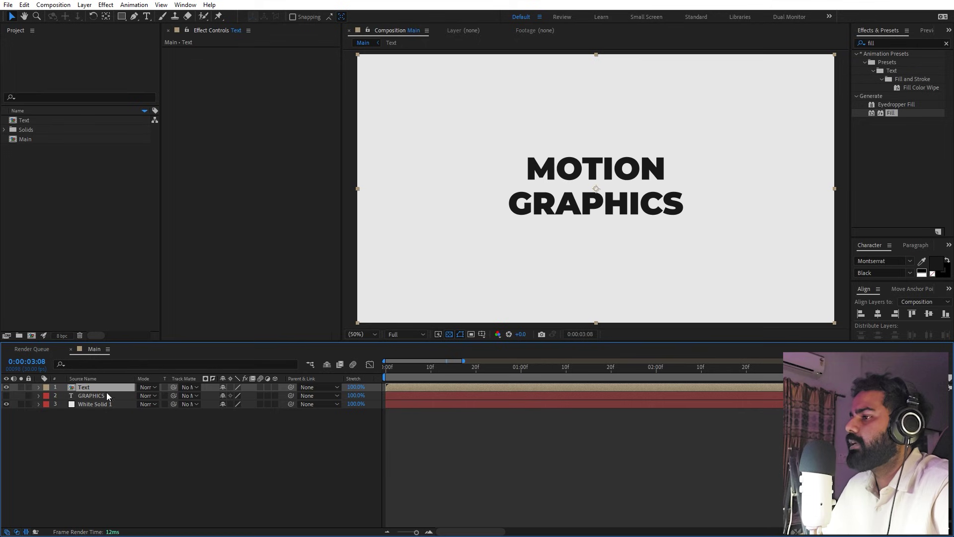
# - Duplicate the Text precomp and apply the CC Radial Blur effect to the lower copy
pyautogui.hotkey('ctrl', 'd')
pyautogui.click(98, 397)
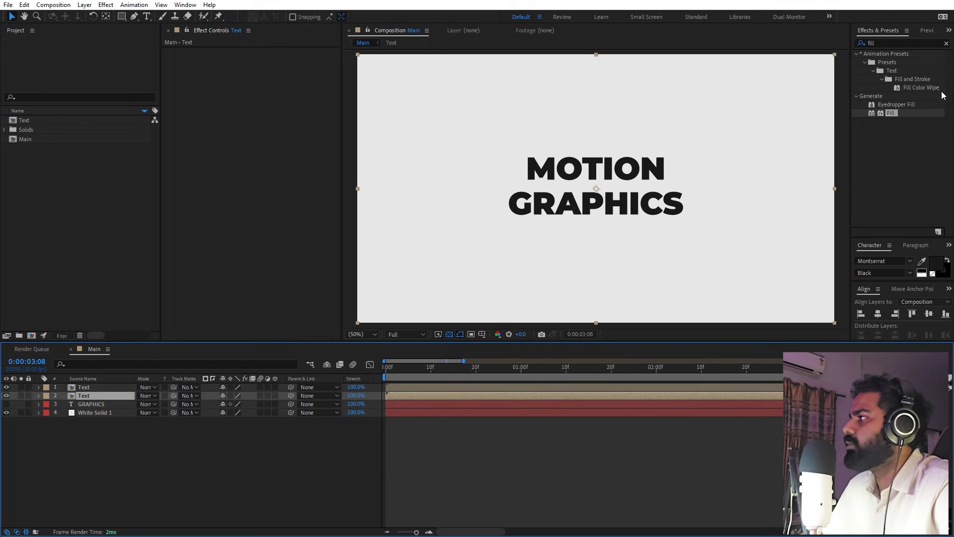
pyautogui.click(902, 43)
pyautogui.write('cc r')
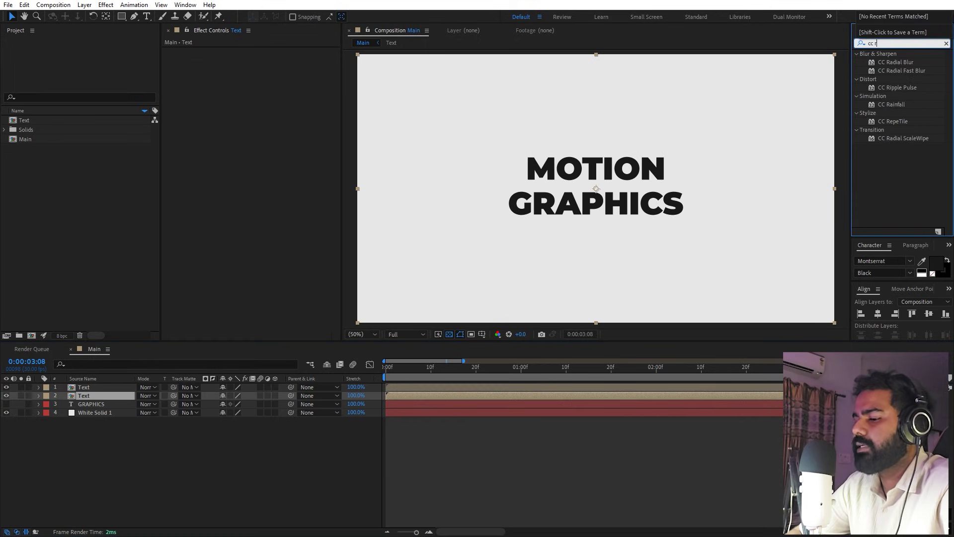
pyautogui.write('adi')
pyautogui.moveTo(894, 66); pyautogui.dragTo(596, 141)
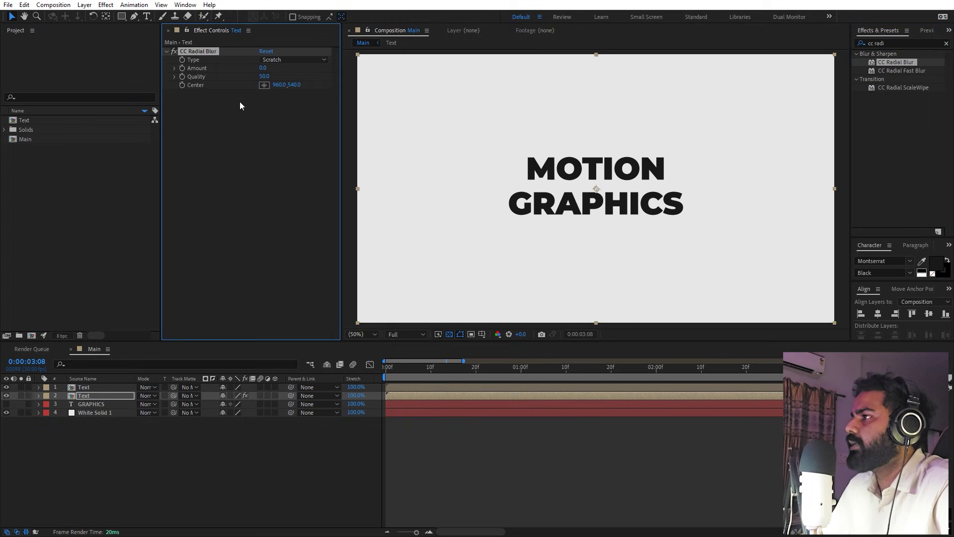
# - Set the CC Radial Blur type to Fading Zoom with an amount of 60
pyautogui.click(276, 61)
pyautogui.click(293, 79)
pyautogui.moveTo(264, 69); pyautogui.dragTo(300, 79)
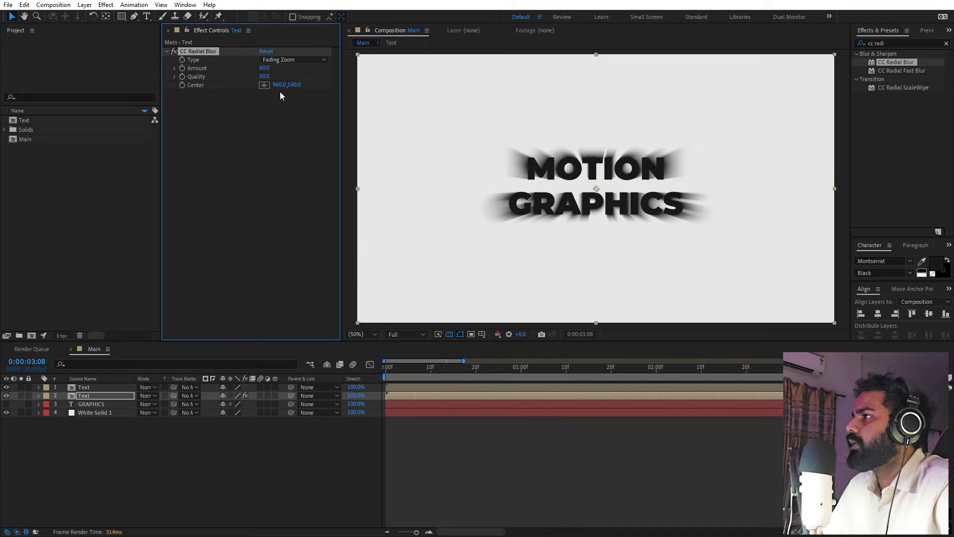
# - Move the radial blur's center outside the frame to about 1540, -228 so the shadow streaks diagonally down from the text
pyautogui.press(',')
pyautogui.press(',')
pyautogui.press(',')
pyautogui.click(264, 85)
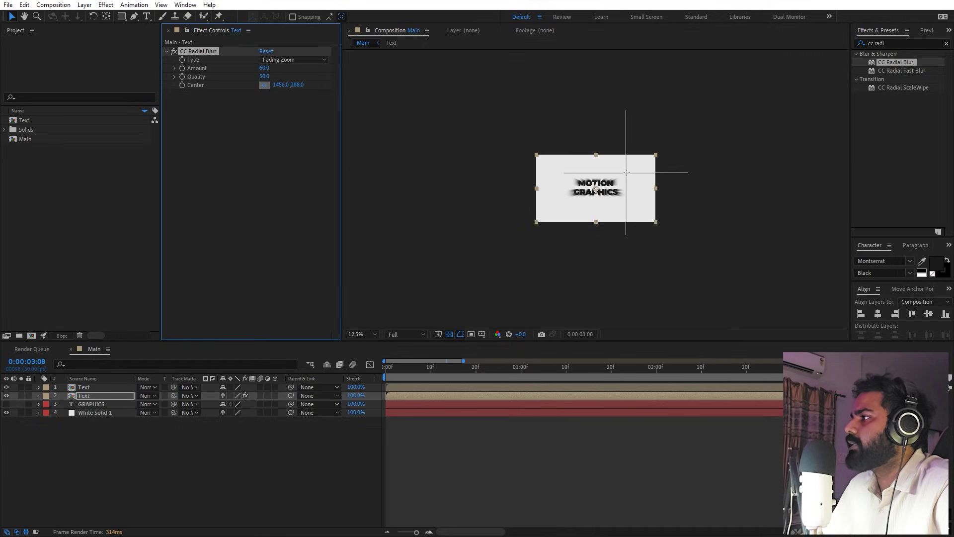
pyautogui.click(622, 142)
pyautogui.press('.')
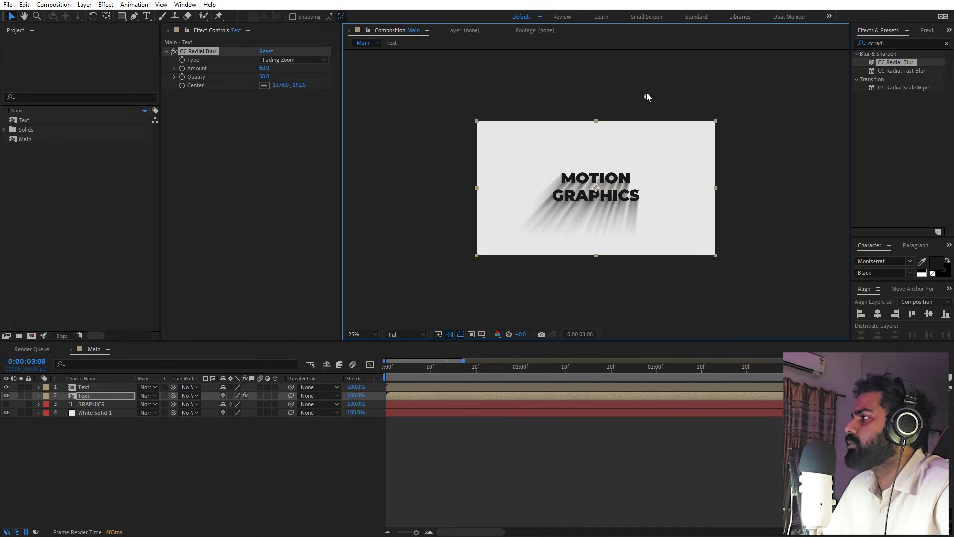
pyautogui.click(656, 98)
pyautogui.click(198, 52)
pyautogui.moveTo(655, 96)
pyautogui.mouseDown()
pyautogui.moveTo(720, 113)
pyautogui.moveTo(744, 165)
pyautogui.moveTo(710, 104)
pyautogui.moveTo(668, 94)
pyautogui.mouseUp()
# - Lower the blurred Text layer's opacity to 63% and preview the shadow from the start of the composition
pyautogui.click(88, 396)
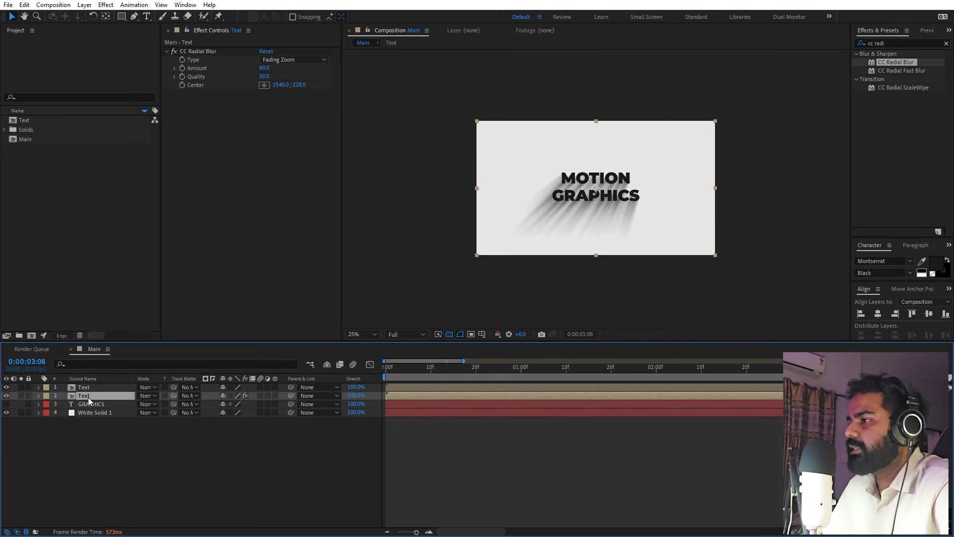
pyautogui.press('t')
pyautogui.click(224, 402)
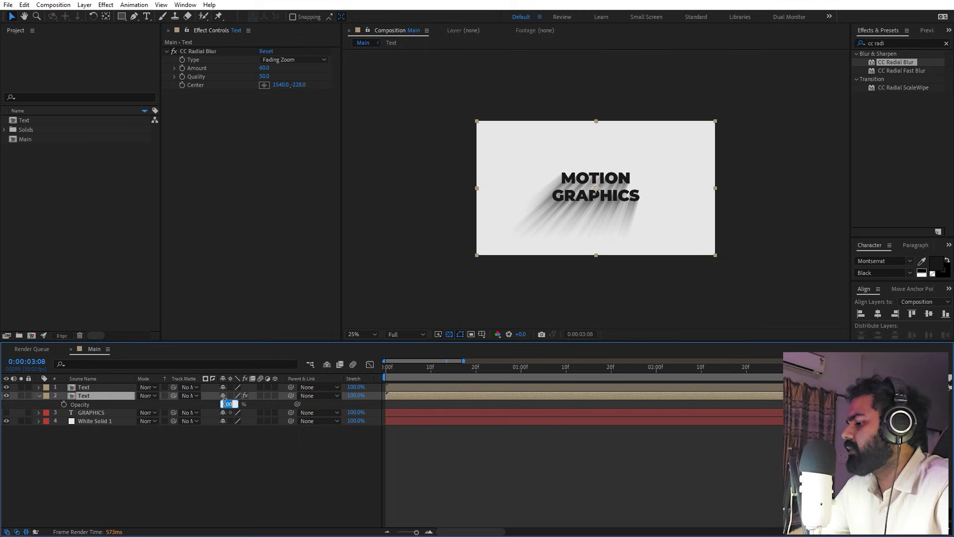
pyautogui.write('30')
pyautogui.press('Return')
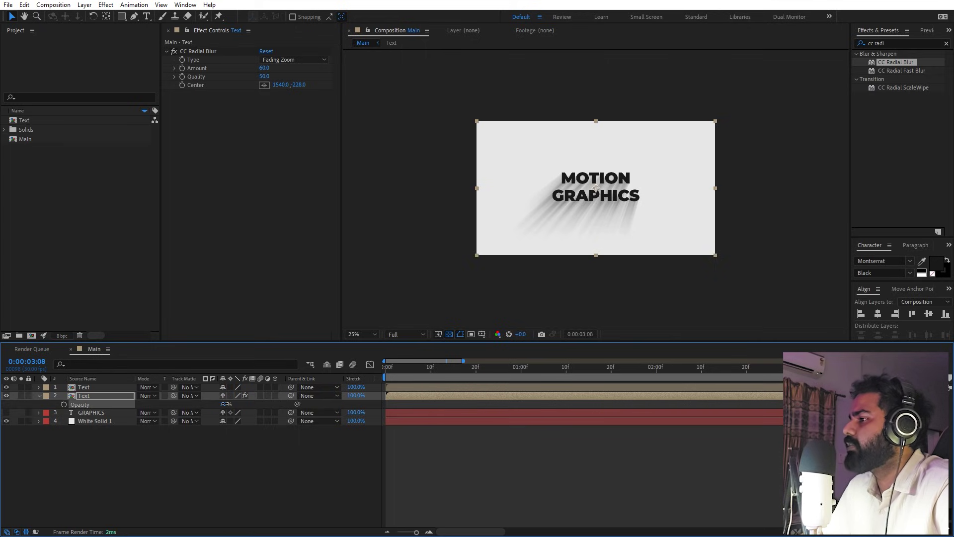
pyautogui.hotkey('ctrl', 'shift', 'a')
pyautogui.press('.')
pyautogui.press('Home')
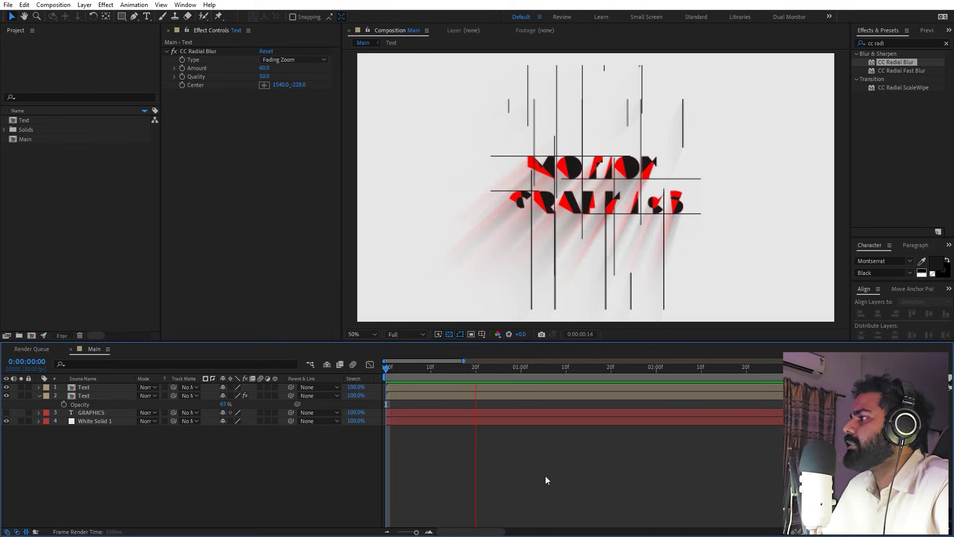
# - Shift all GRAPHICS outline and line layers inside the Text precomp a little over one second later, and preview the result in Main
pyautogui.click(104, 401)
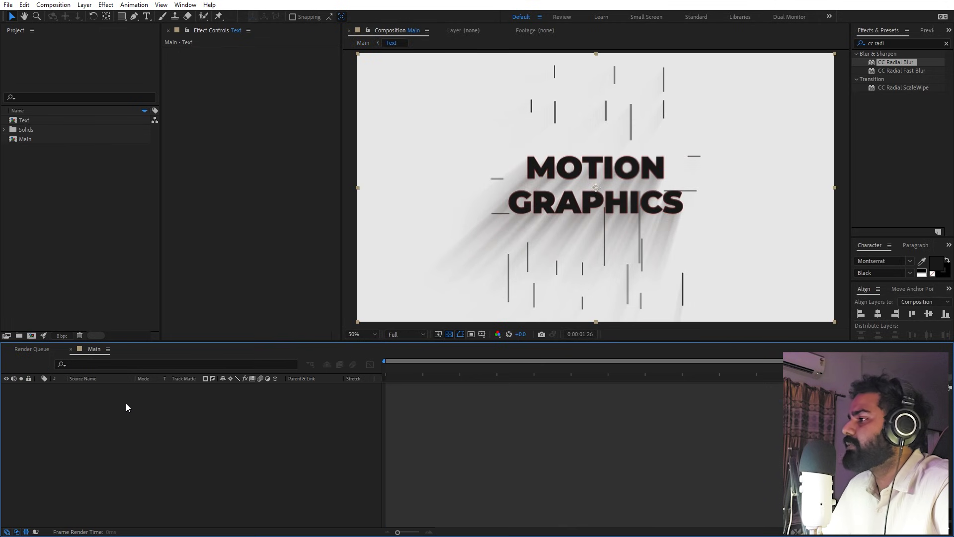
pyautogui.doubleClick(104, 401)
pyautogui.scroll(-4, 406, 511)
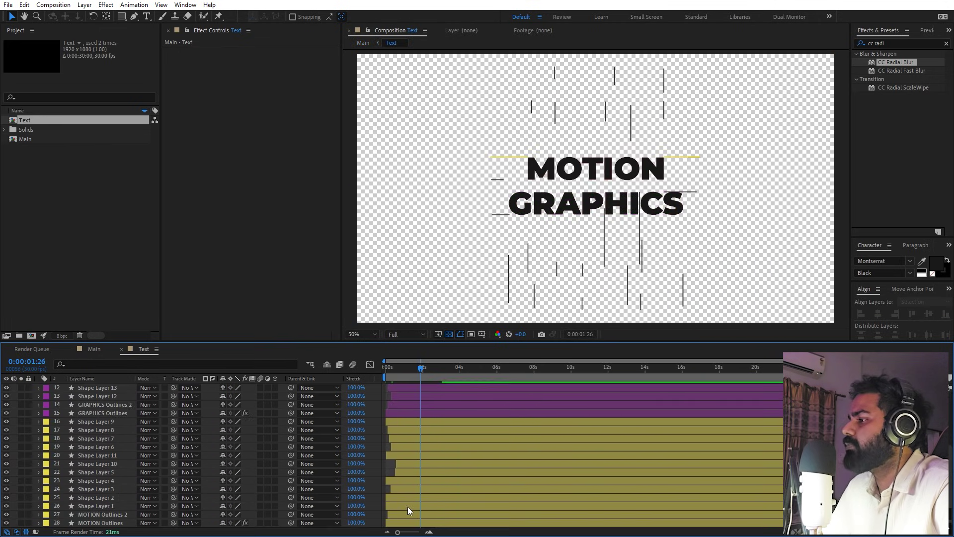
pyautogui.click(402, 413)
pyautogui.scroll(4, 405, 413)
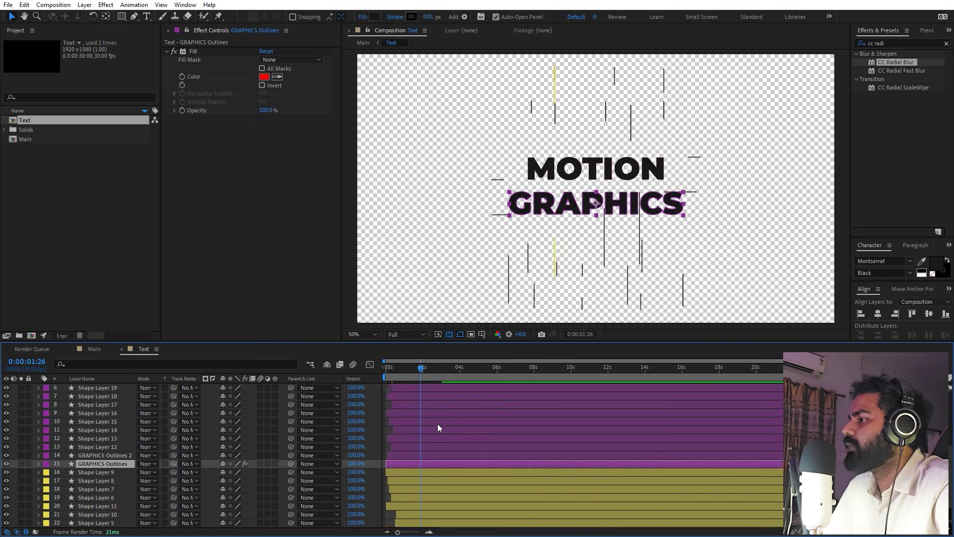
pyautogui.keyDown('shift'); pyautogui.click(404, 389); pyautogui.keyUp('shift')
pyautogui.moveTo(404, 389); pyautogui.dragTo(426, 389)
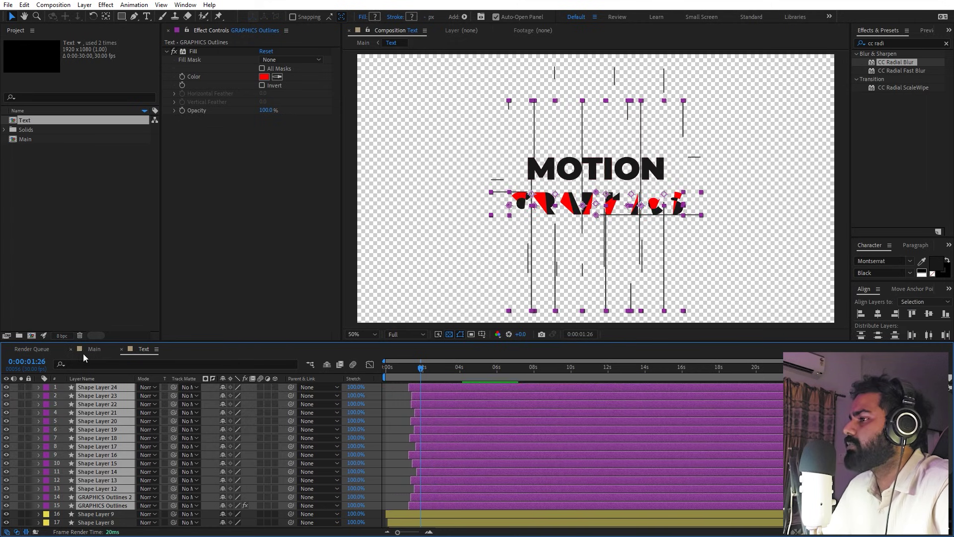
pyautogui.click(104, 350)
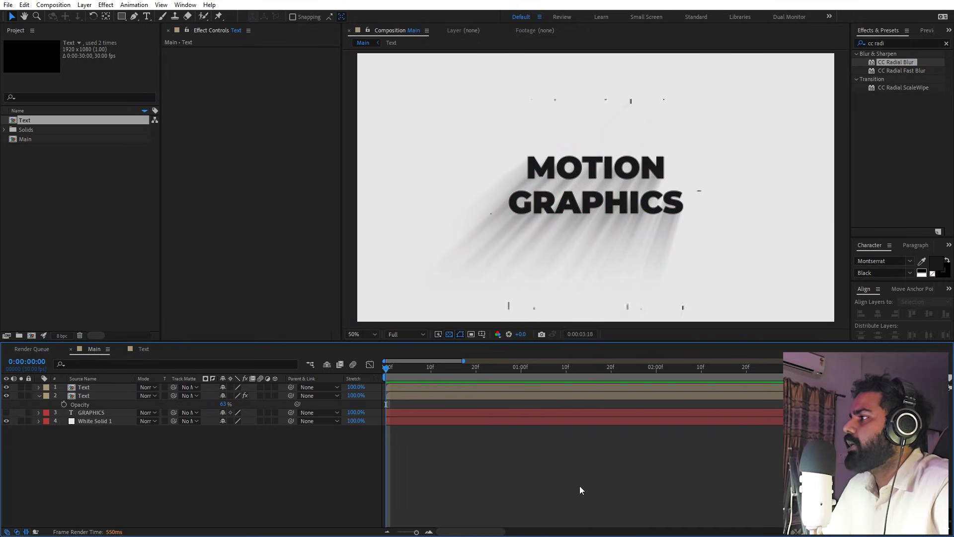
pyautogui.press('space')
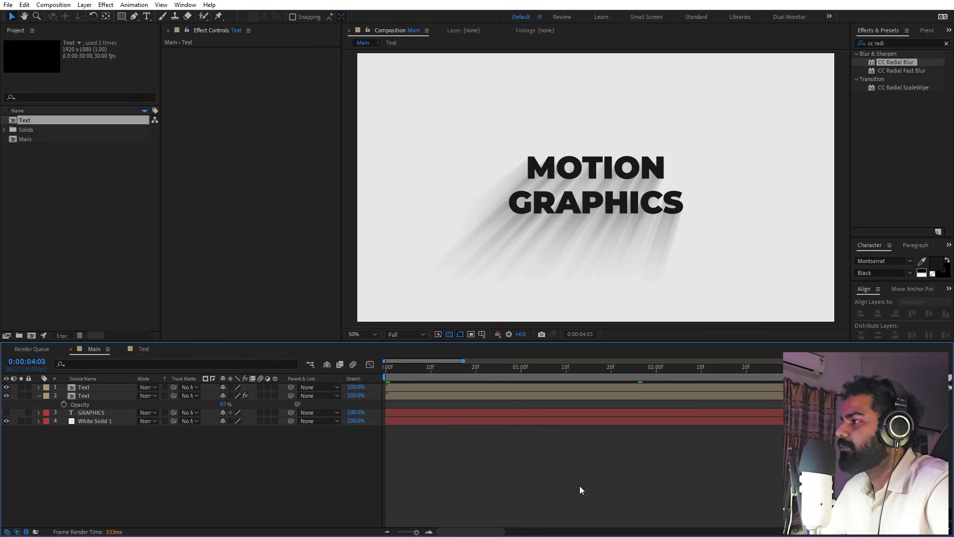